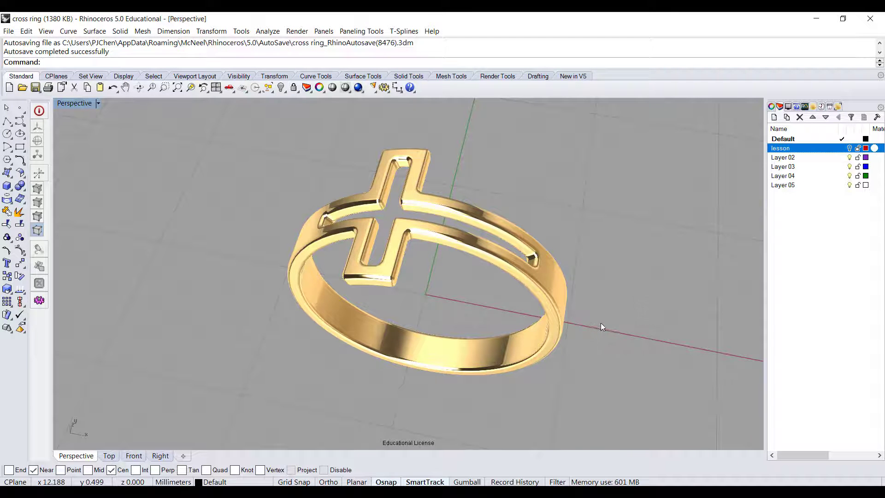
Highlight the Curve Tool, Trim and Extrude steps in the ring's tool list in turn
right_click_drag(601, 323, 628, 324)
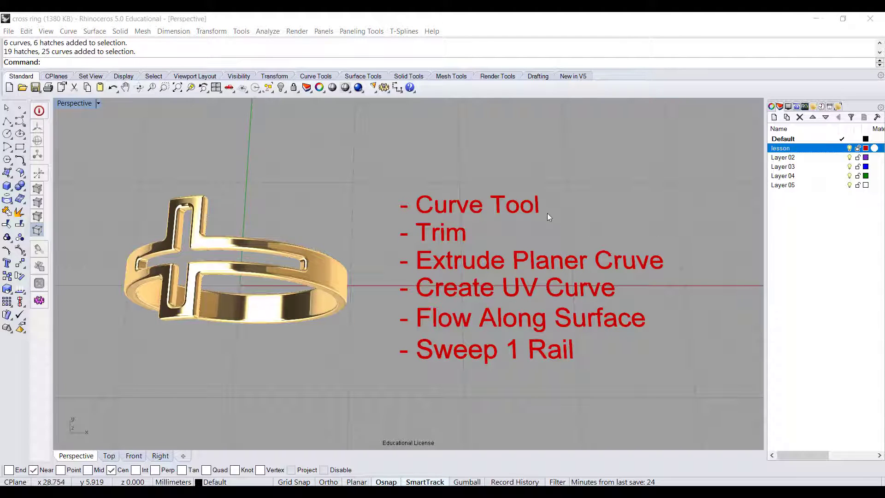
left_click(531, 208)
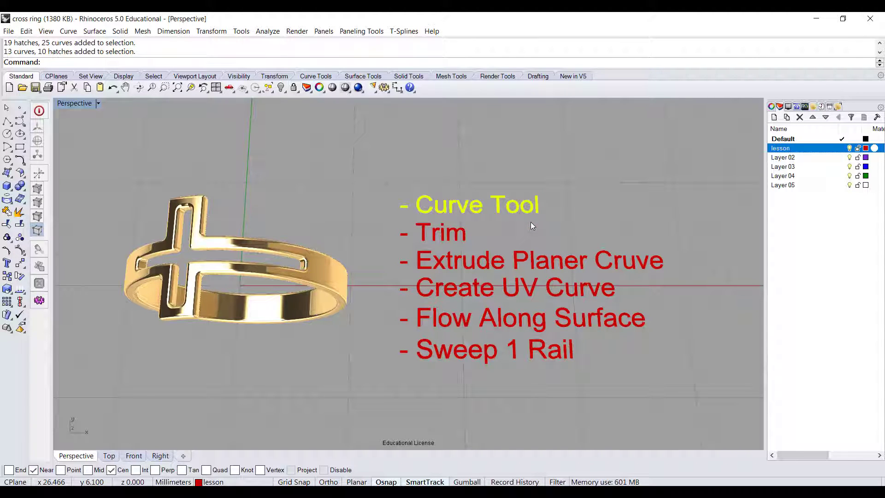
left_click(530, 223)
left_click(463, 239)
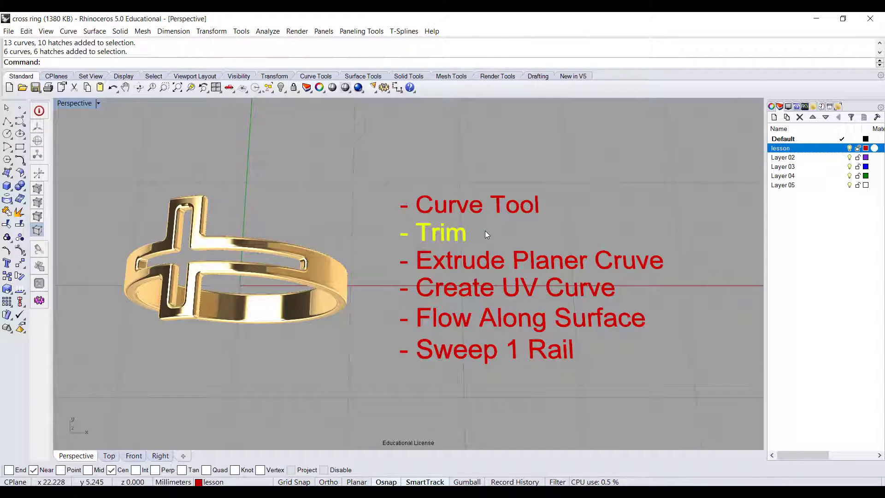
left_click(484, 232)
left_click(492, 258)
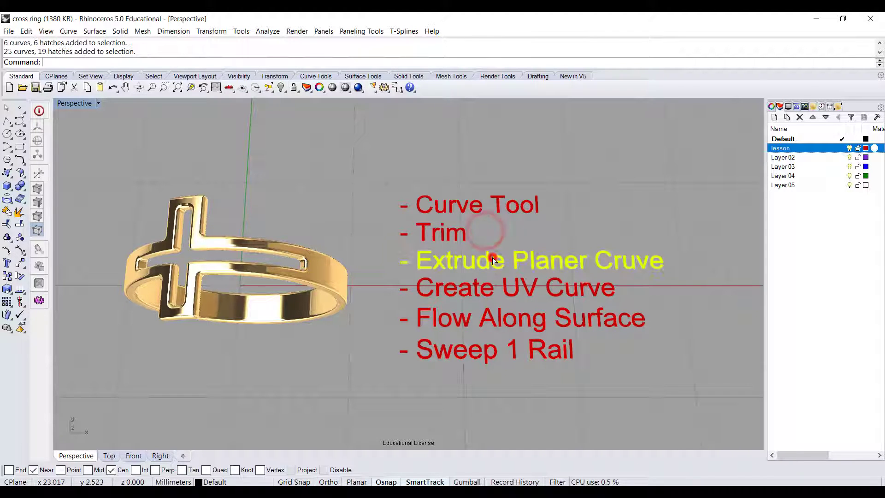
left_click(513, 228)
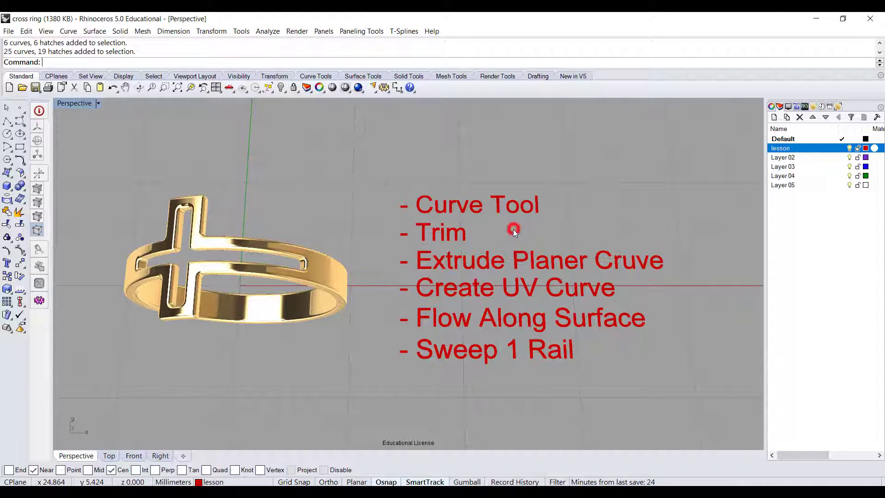
Highlight the Create UV Curve, Flow Along Surface and Sweep 1 Rail steps in turn
left_click(471, 297)
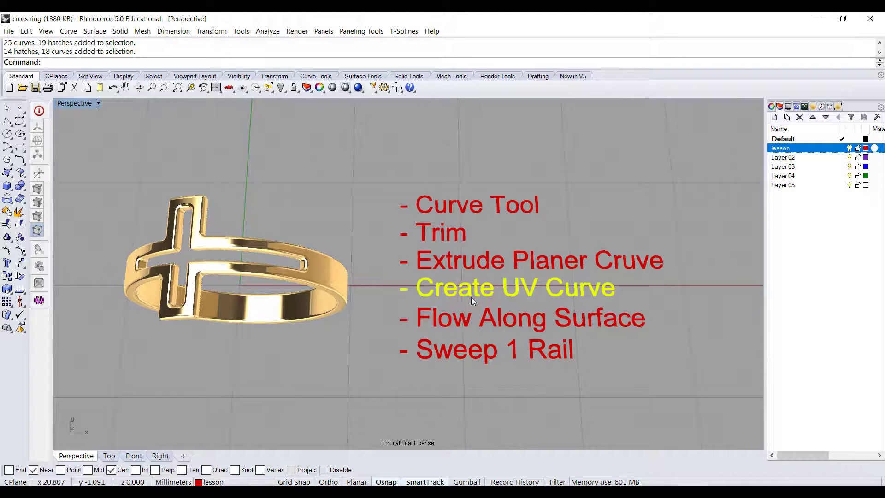
left_click(471, 305)
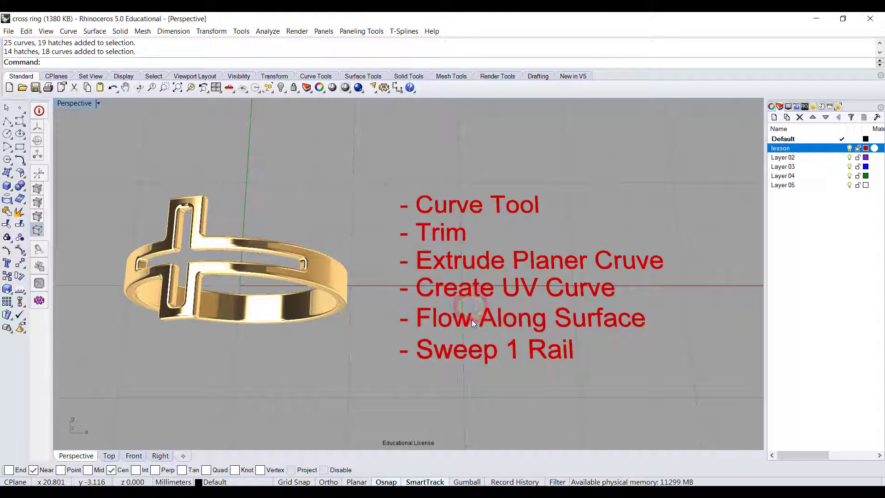
left_click(471, 319)
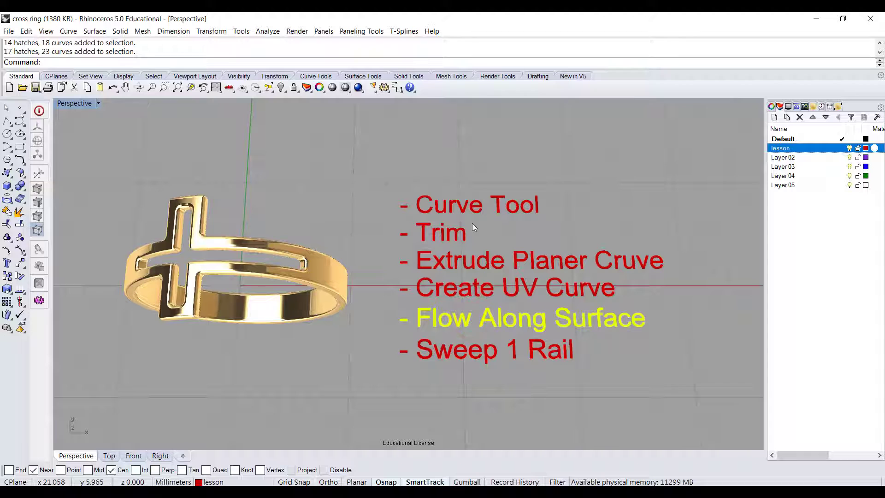
left_click(450, 396)
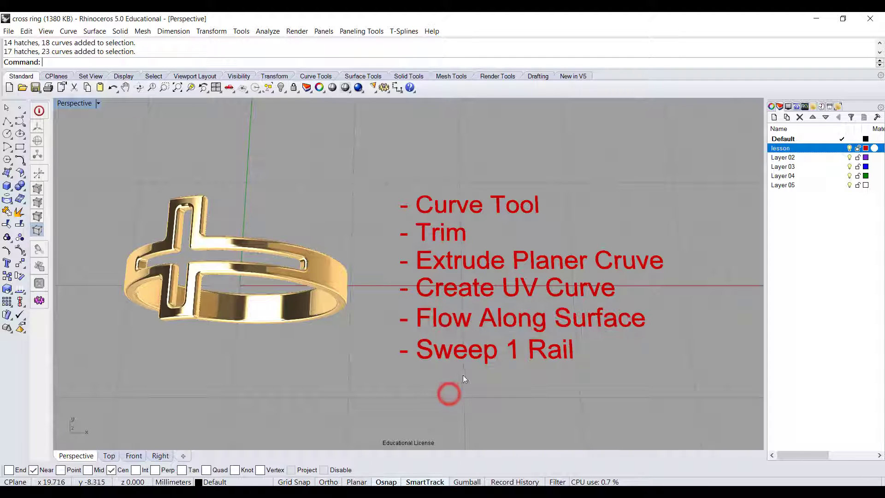
left_click(474, 359)
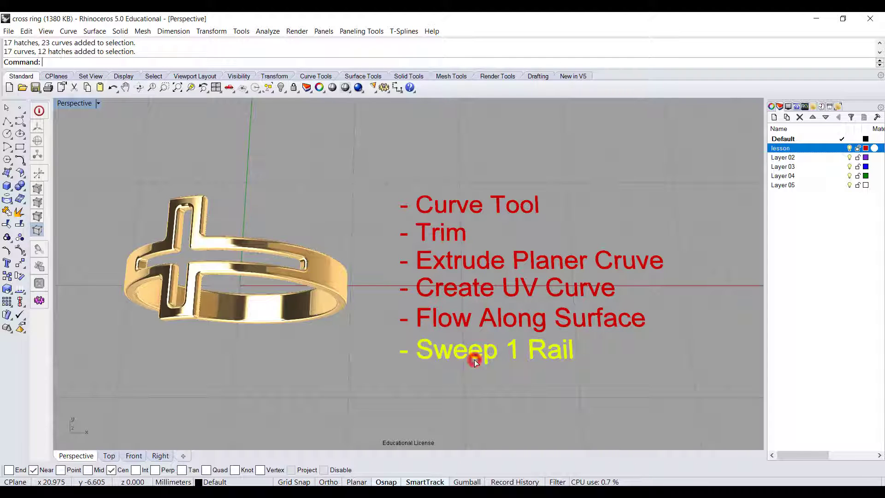
left_click(477, 382)
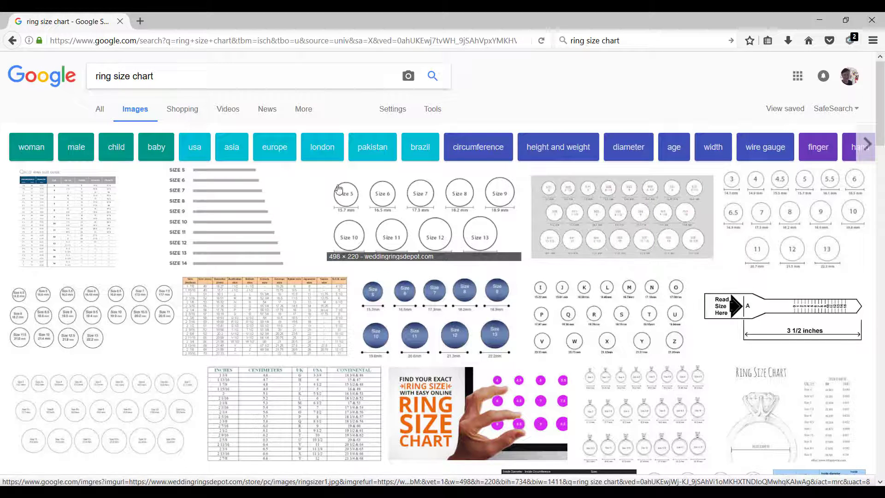
Open the weddingringsdepot ring size chart preview showing sizes 5 to 13 in mm
left_click(395, 201)
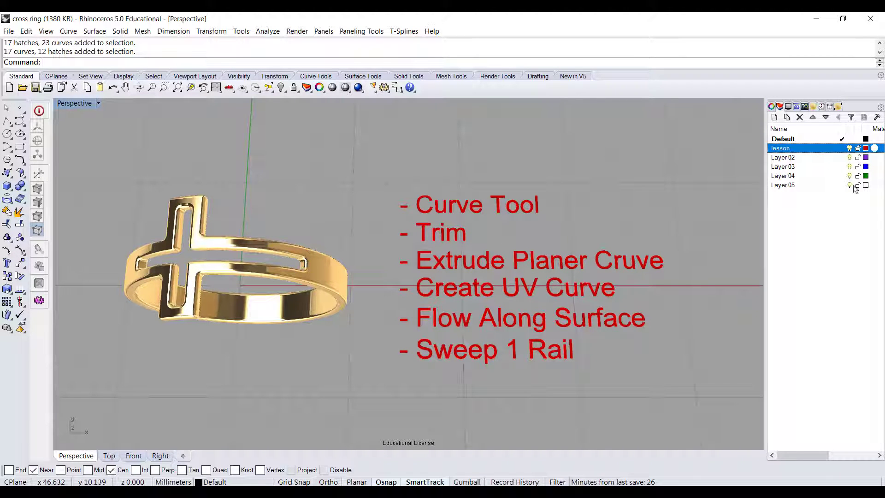
Make Layer 02 current, hide the Default and lesson layers, and maximize the Front view
left_click(842, 157)
left_click(849, 139)
left_click(849, 148)
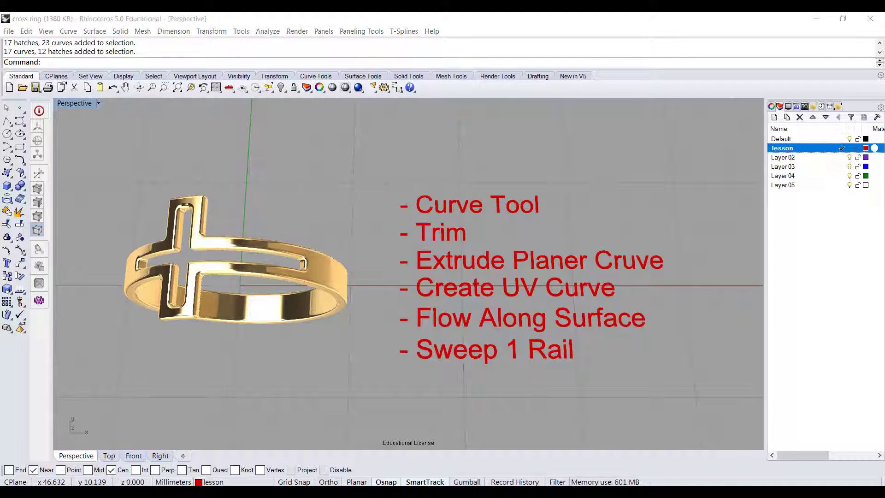
double_click(56, 103)
double_click(65, 280)
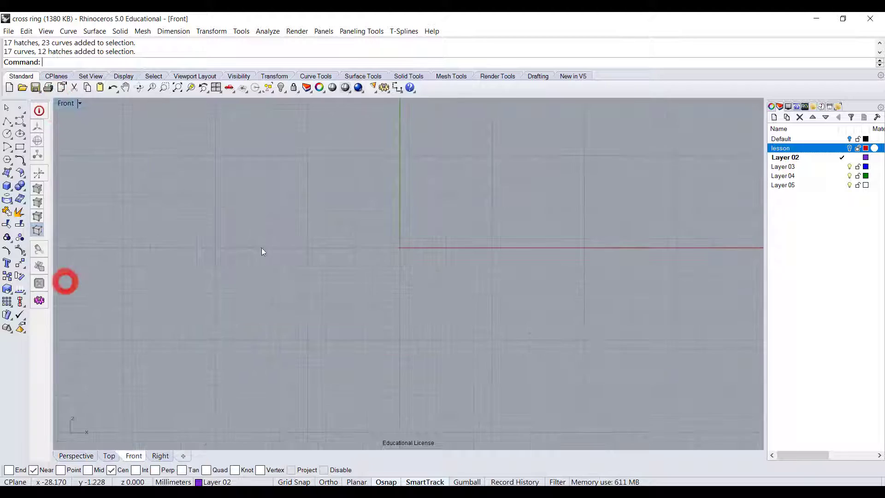
Draw a circle centred at the origin with a 17.3 mm diameter
left_click(7, 134)
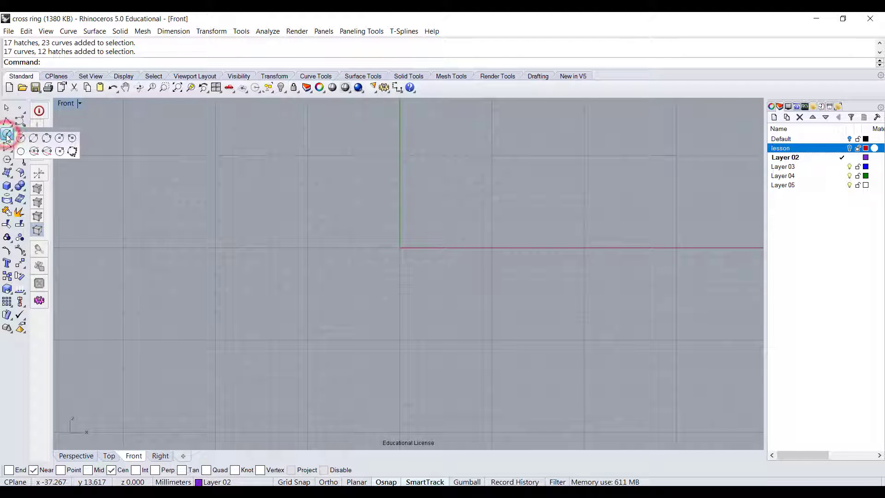
left_click_drag(33, 133, 70, 120)
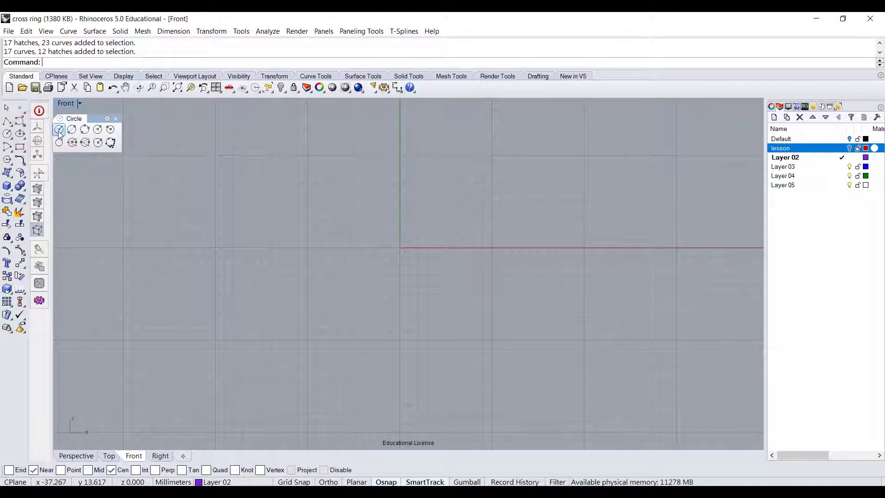
left_click(58, 130)
type("0")
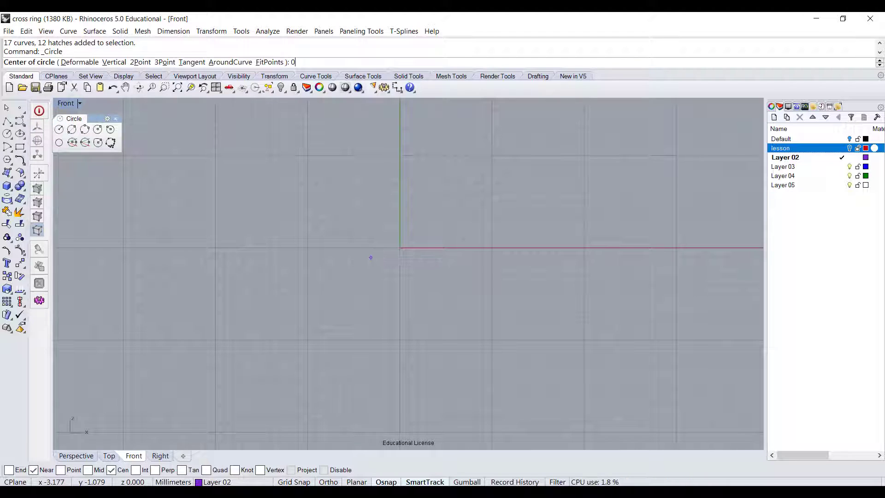
key("Return")
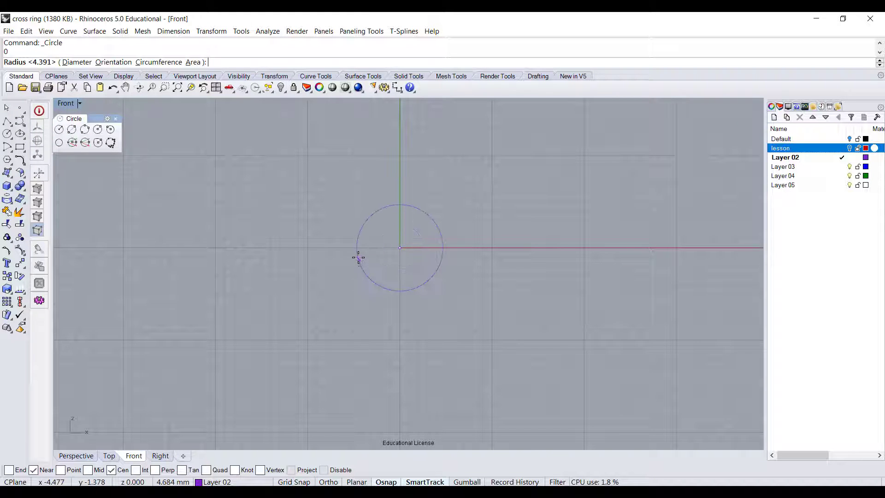
left_click(79, 61)
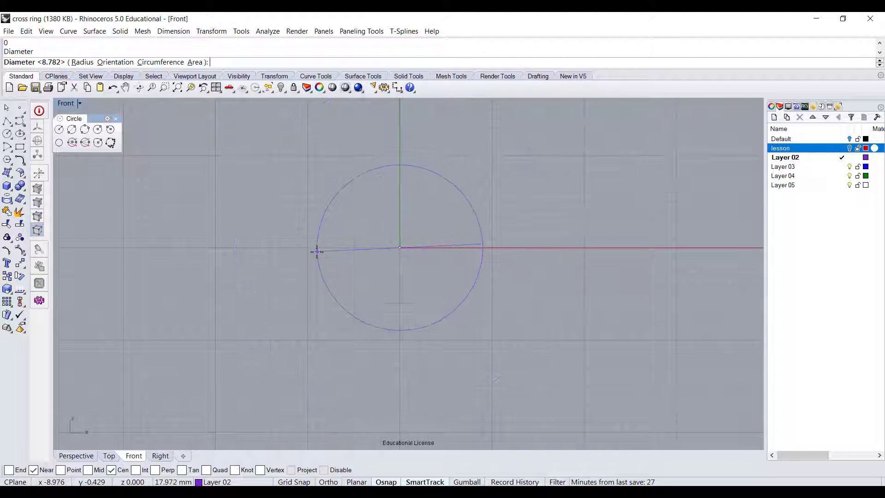
type("1")
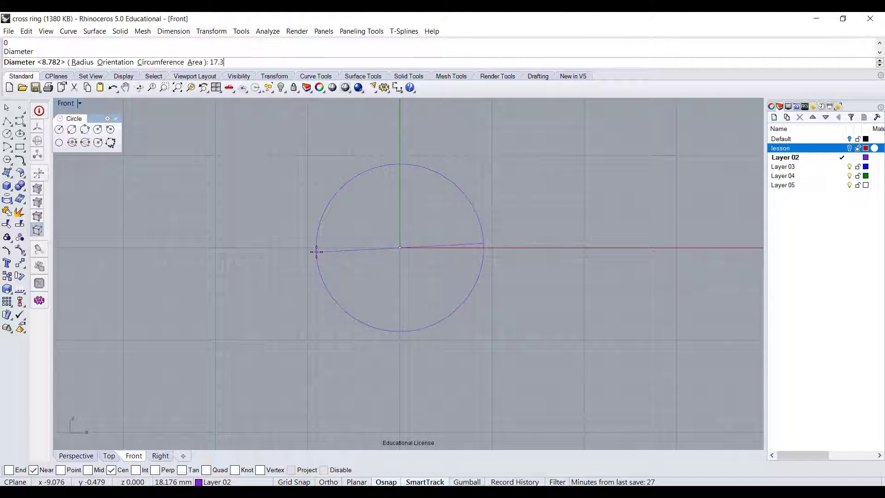
type("7.3")
key("Return")
right_click_drag(466, 223, 451, 251)
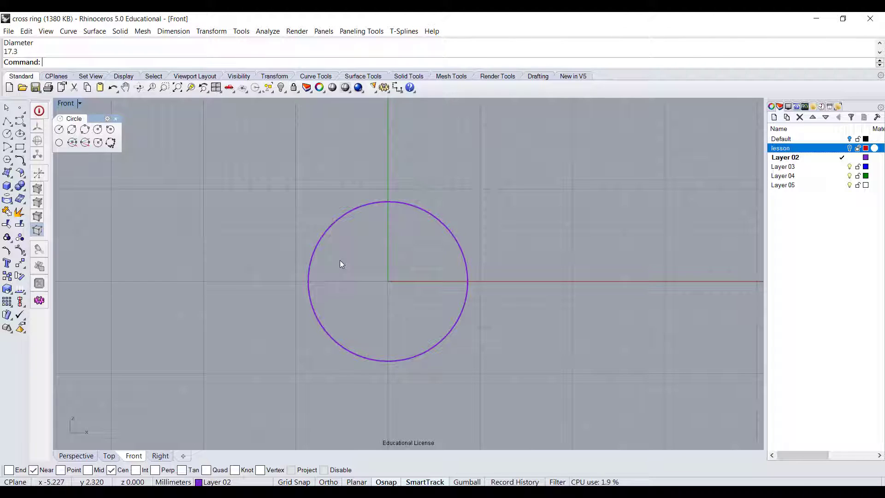
Draw a diagonal line from the circle's centre up and left past the circle
left_click(7, 122)
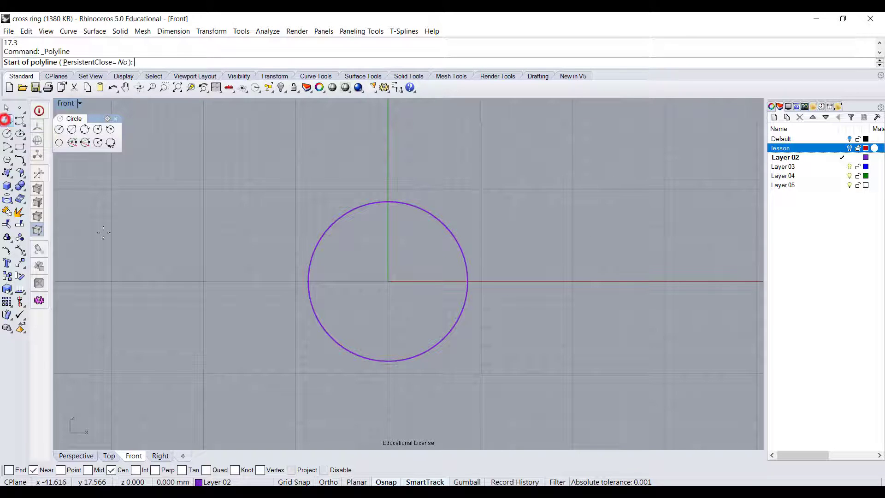
left_click(384, 282)
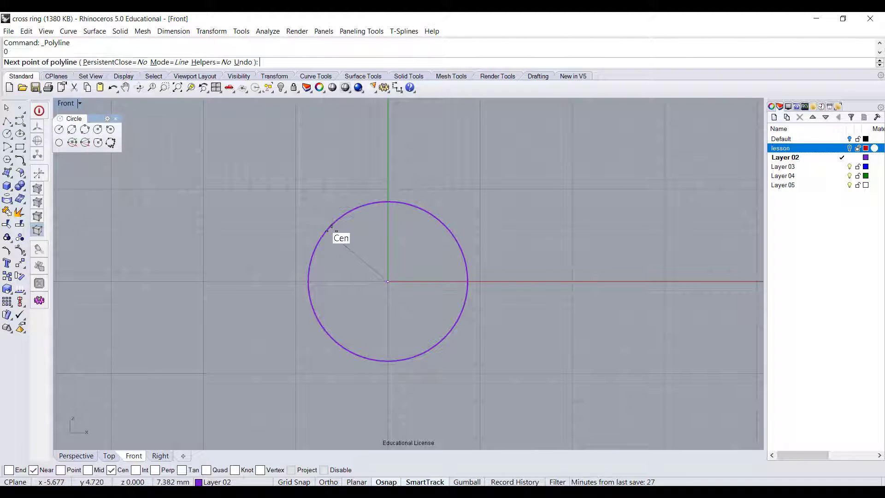
left_click(287, 205)
key("Return")
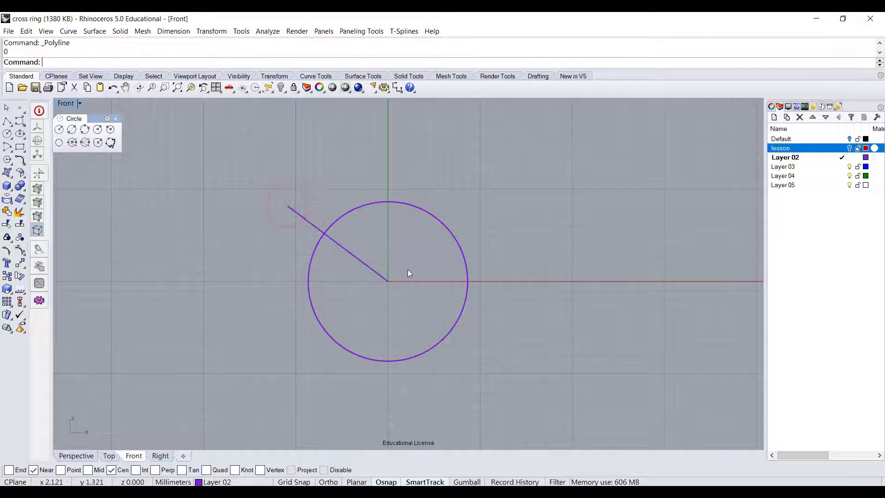
Mirror the diagonal line about a vertical axis through the origin
left_click(382, 276)
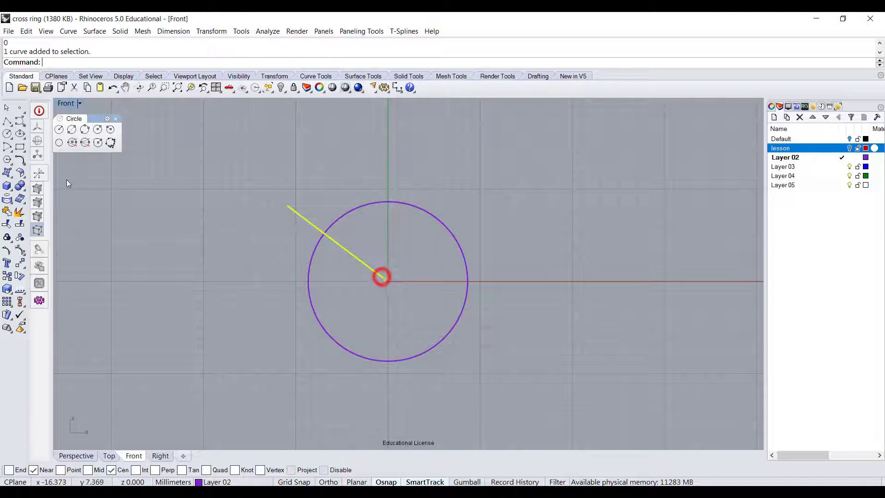
left_click(21, 264)
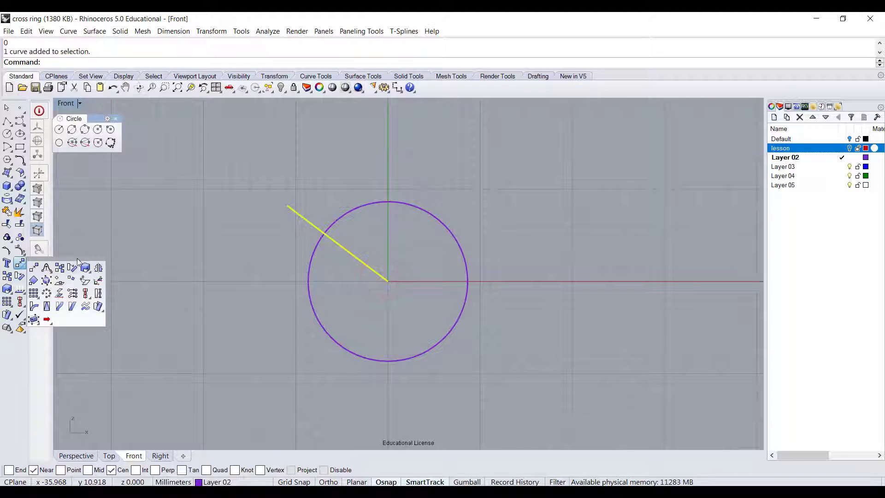
left_click(101, 272)
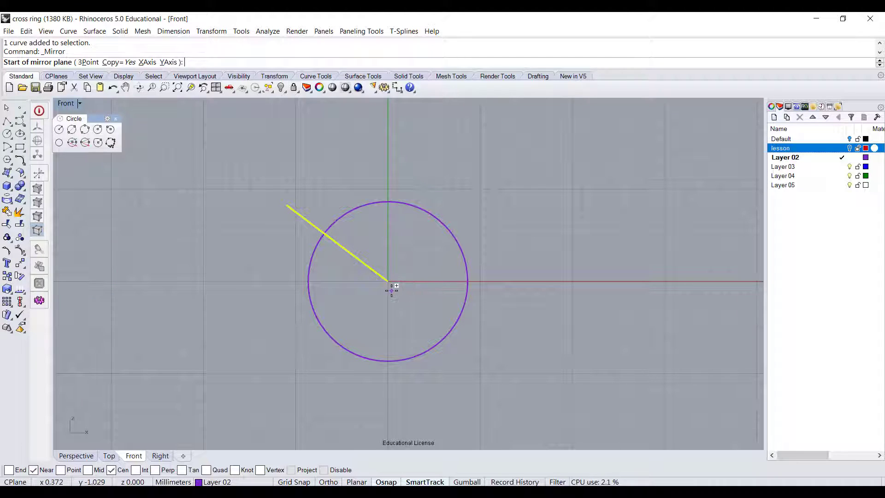
type("0")
key("Return")
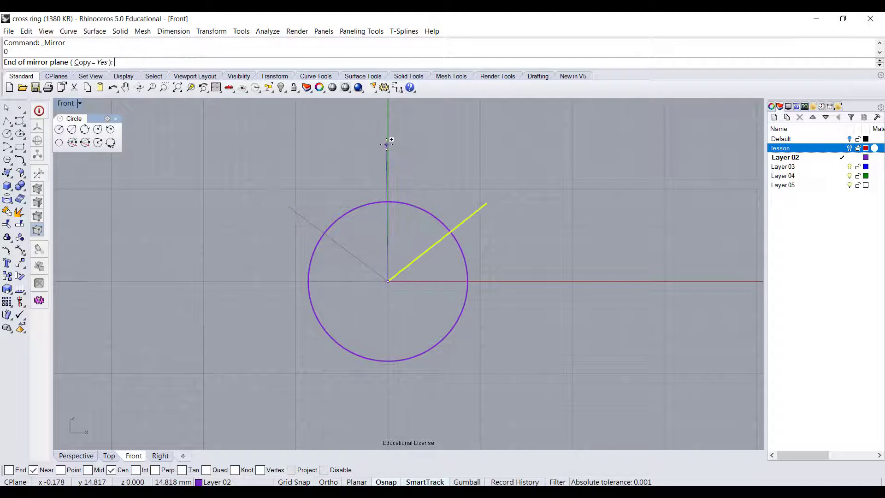
left_click(387, 144)
Trim the circle's left, bottom and right arcs with both lines, then delete the lines
left_click(516, 268)
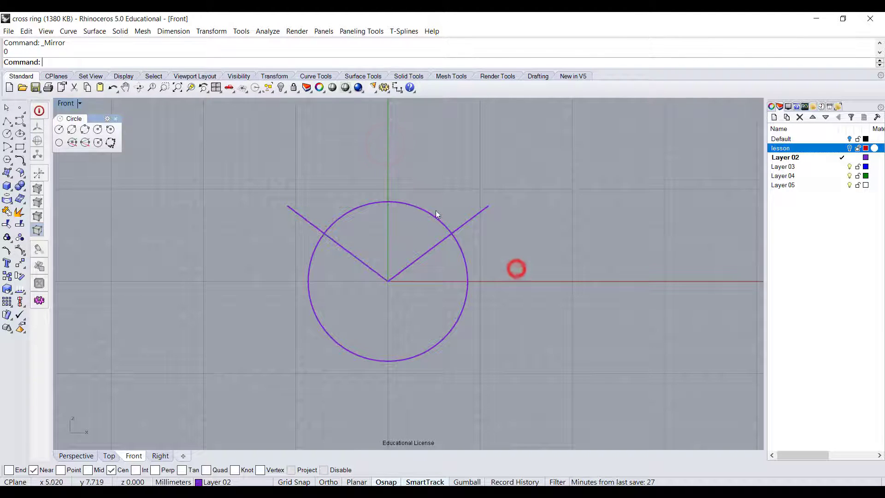
left_click(471, 219)
left_click(290, 208, "shift")
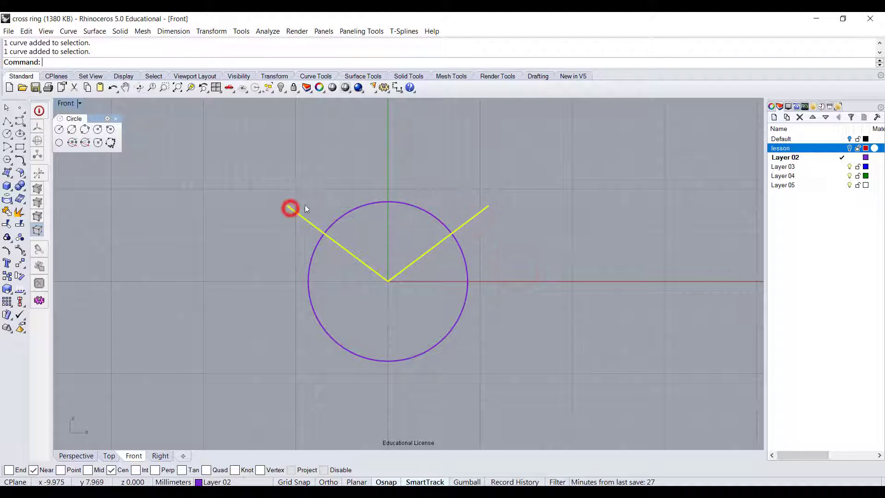
left_click(5, 224)
left_click(328, 297)
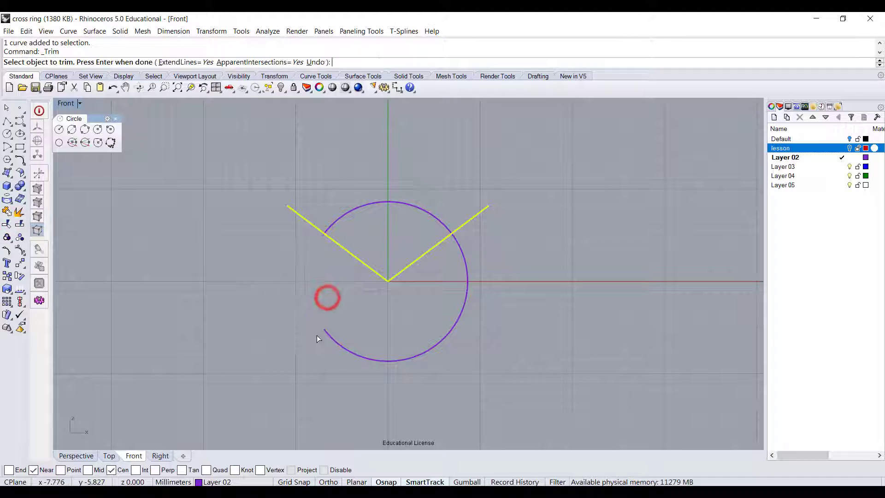
left_click(354, 357)
left_click(467, 301)
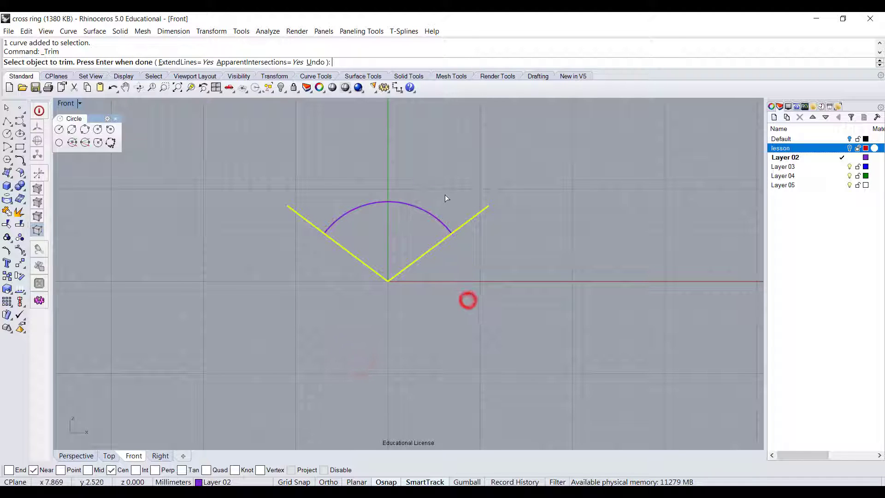
key("Return")
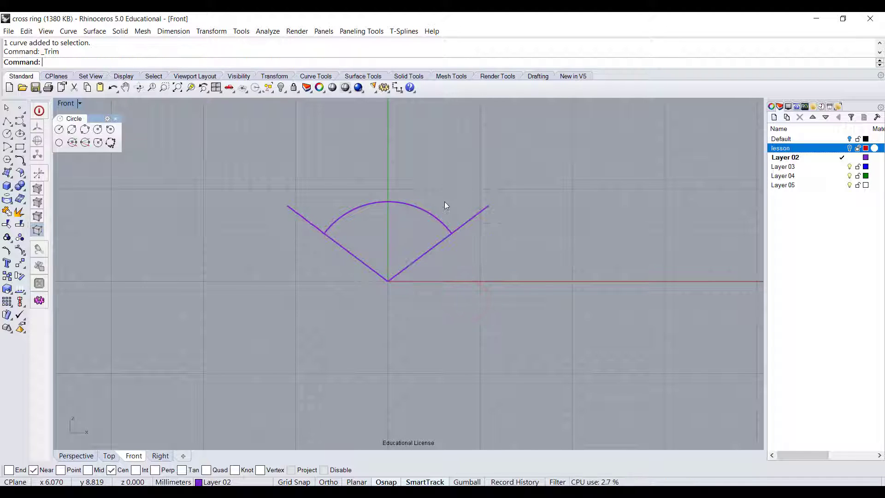
left_click_drag(430, 317, 353, 264)
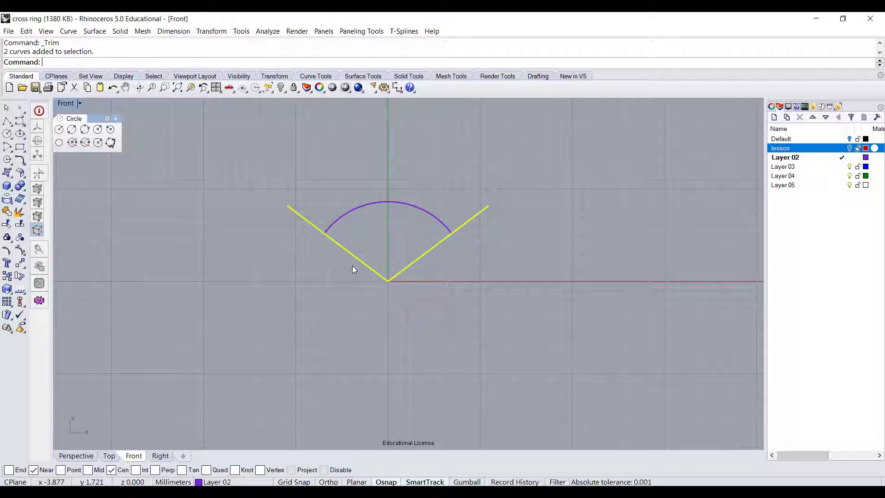
key("Delete")
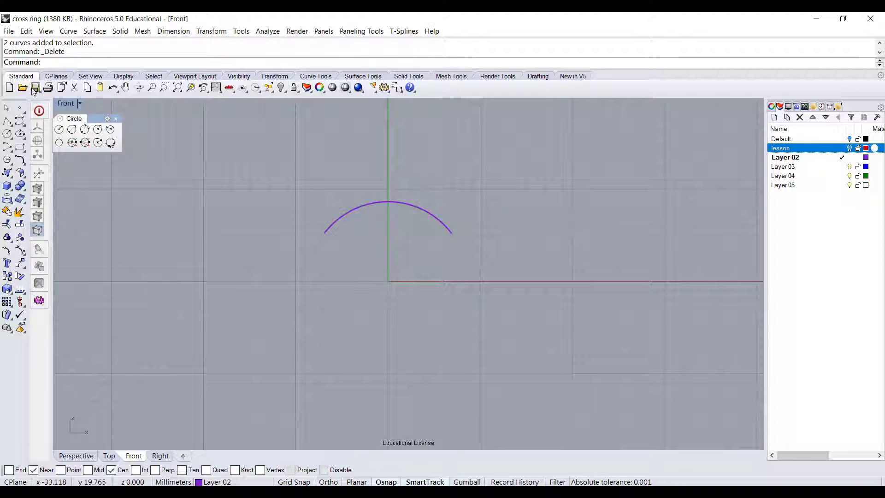
Maximize the Perspective view and orbit and pan it to frame the arc
double_click(59, 105)
right_click_drag(591, 182, 548, 163)
double_click(435, 103)
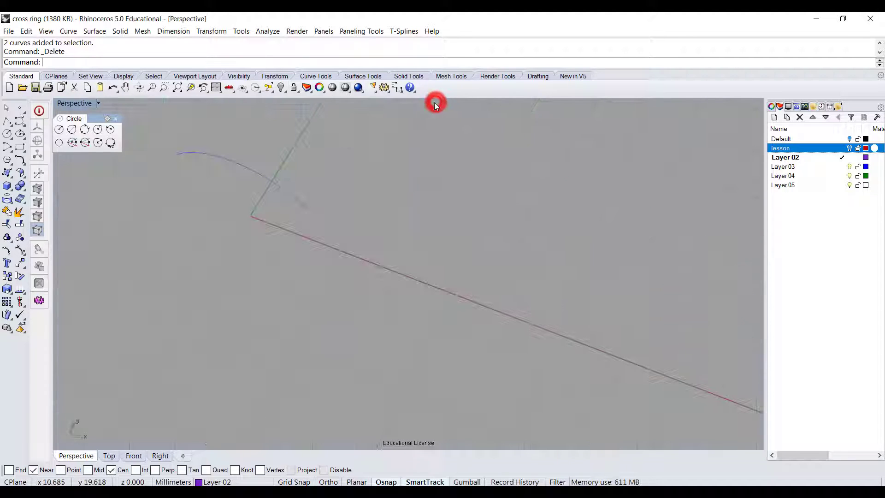
right_click_drag(377, 194, 436, 272, "shift")
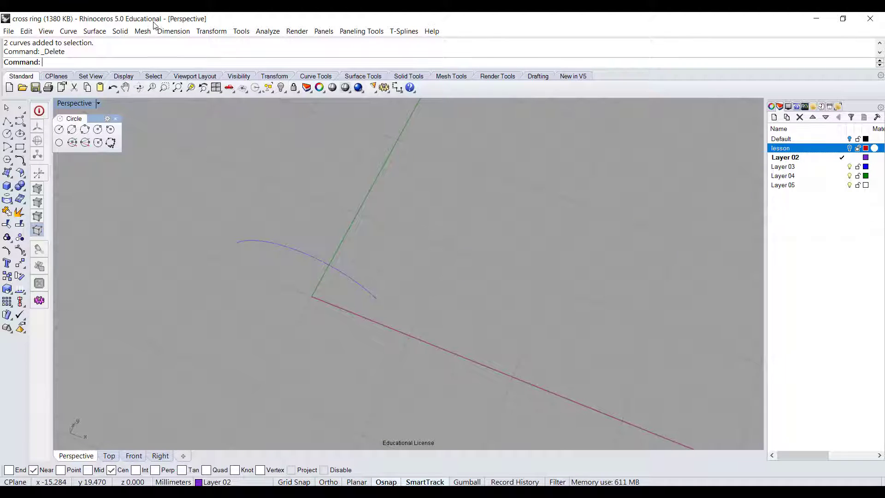
Extrude the arc straight 6 mm with BothSides set to Yes
left_click(120, 31)
mouse_move(94, 30)
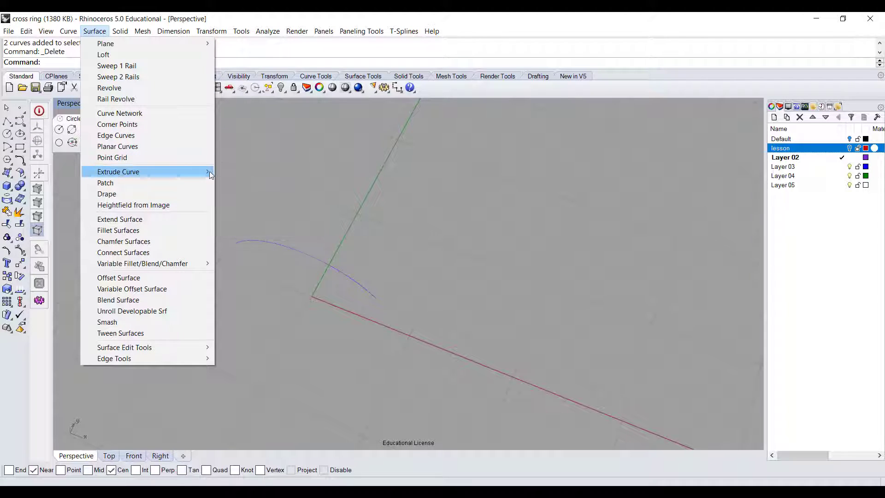
mouse_move(207, 178)
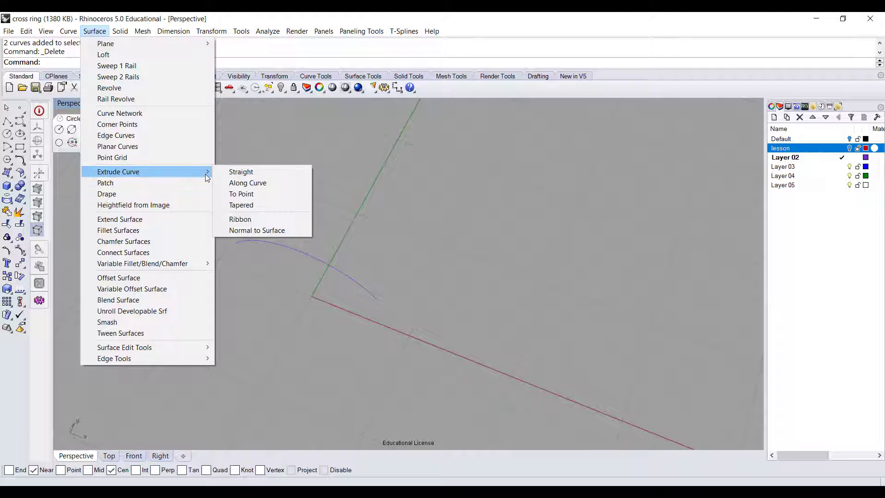
left_click(225, 171)
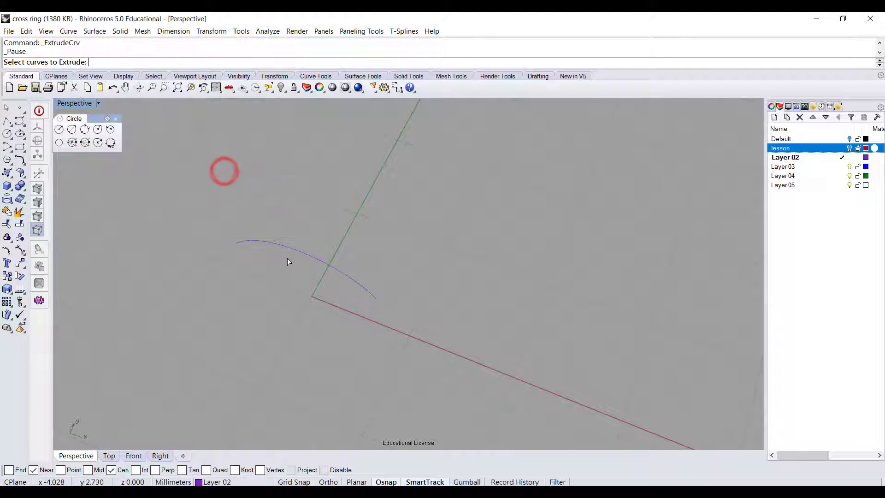
left_click(296, 251)
key("Return")
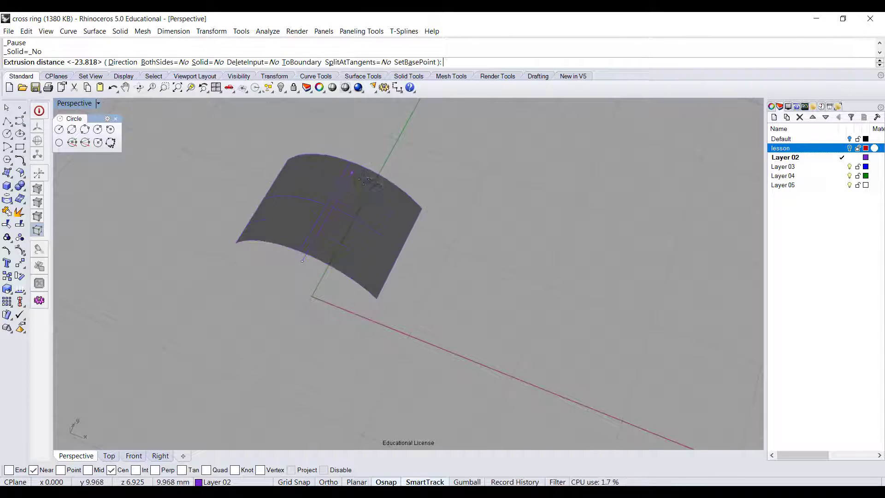
left_click(170, 62)
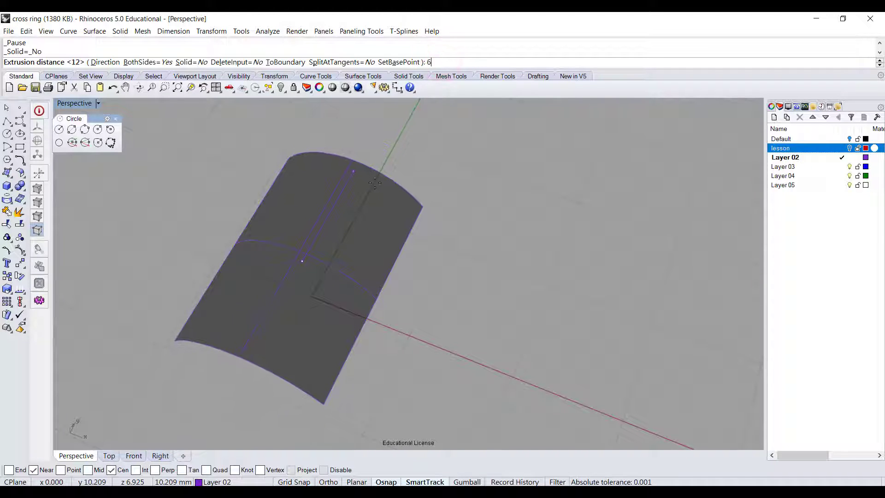
type("6")
key("Return")
mouse_move(392, 247)
right_mouse_down()
mouse_move(475, 272)
mouse_move(510, 249)
mouse_move(346, 339)
right_mouse_up()
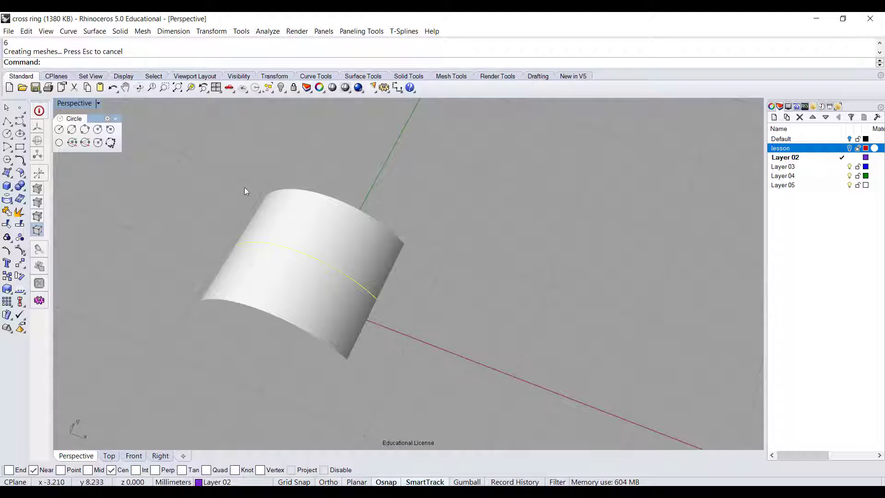
Switch the Perspective view to Ghosted display and deselect the curve
left_click(98, 103)
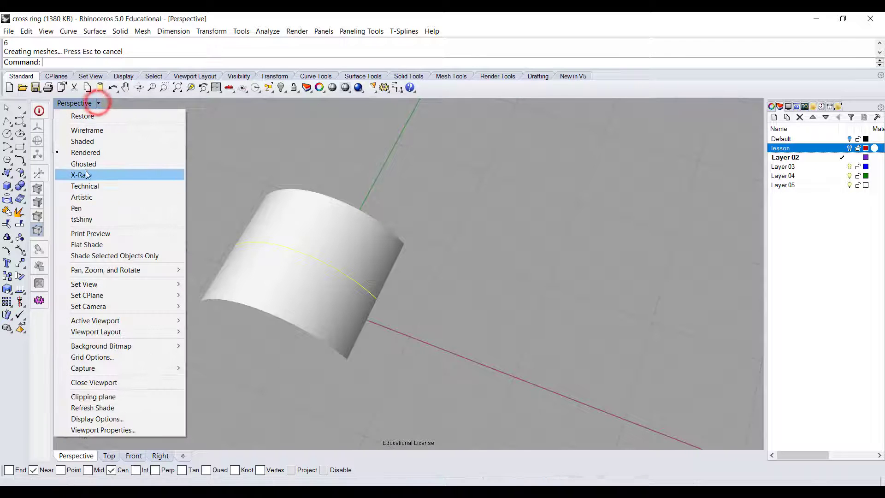
left_click(86, 164)
right_click_drag(402, 305, 504, 286)
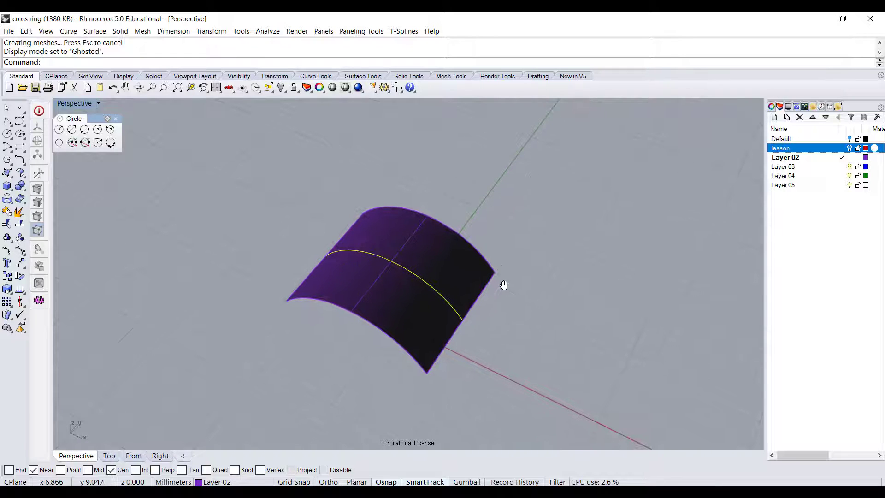
left_click(289, 232)
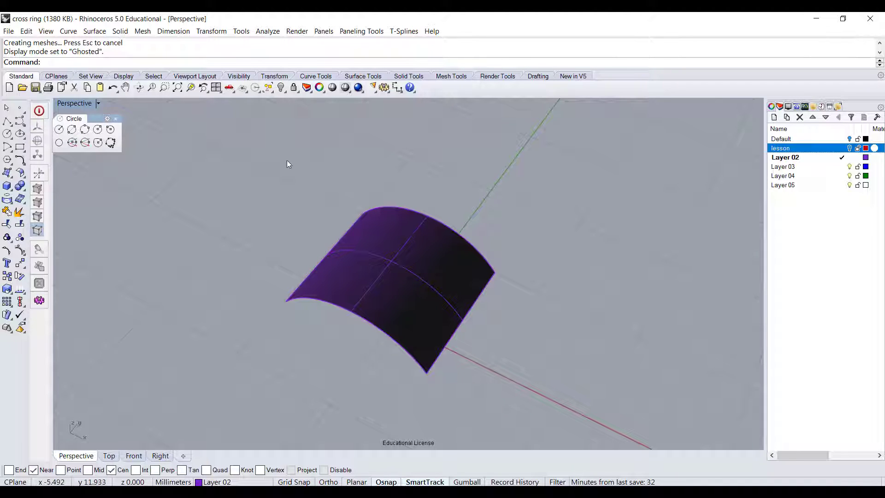
left_click(69, 32)
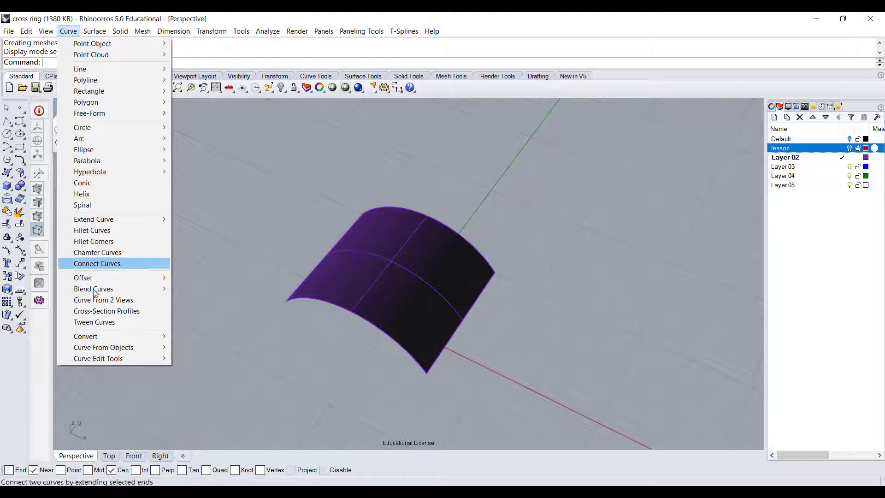
mouse_move(97, 351)
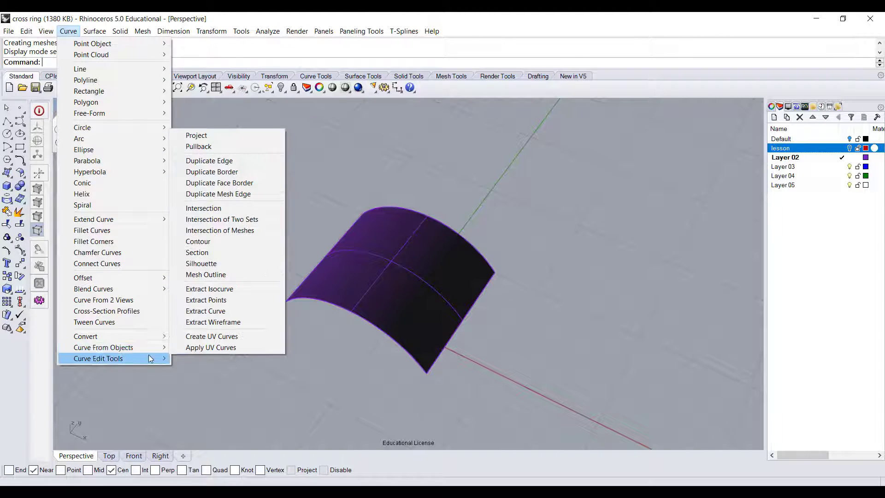
Create UV curves from the band surface and move the flat rectangle to the upper right
left_click(209, 336)
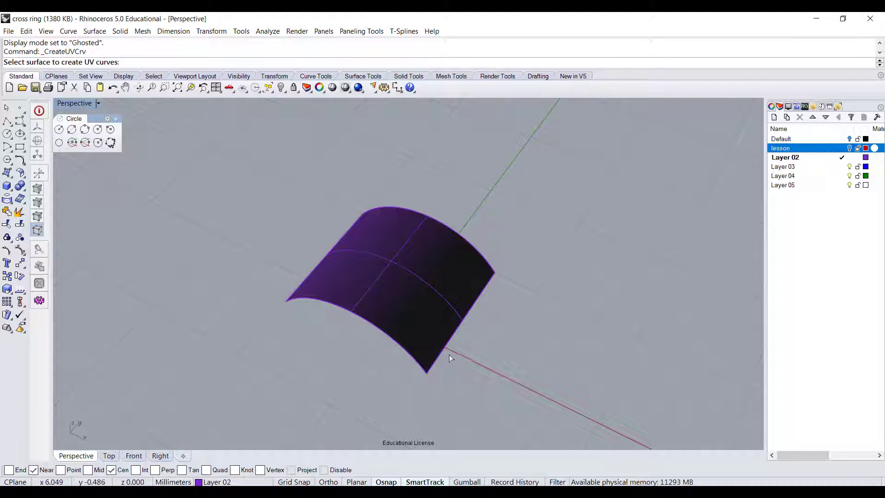
left_click(424, 253)
key("Return")
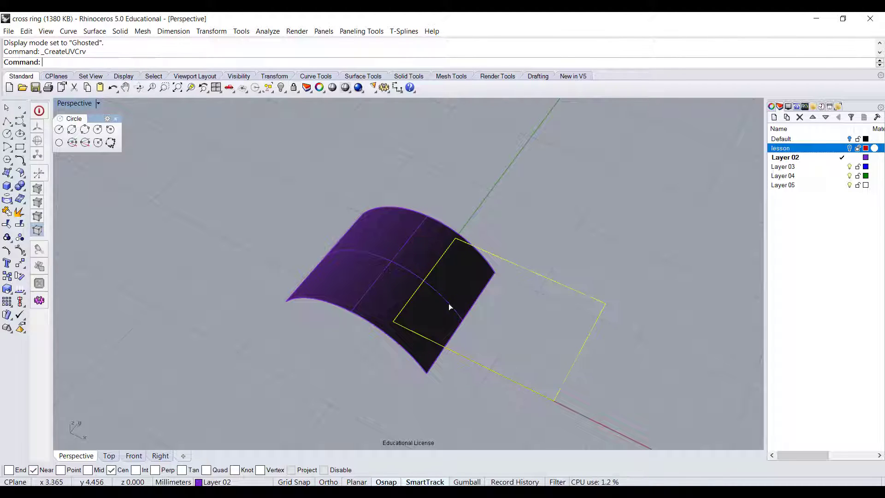
scroll(510, 320, "down", 1)
scroll(456, 328, "down", 2)
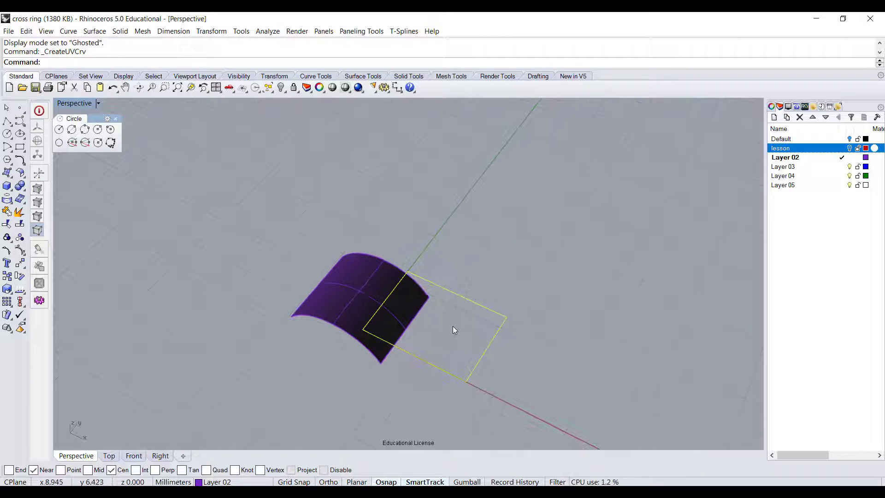
left_click_drag(486, 352, 589, 326)
right_click_drag(539, 411, 517, 372)
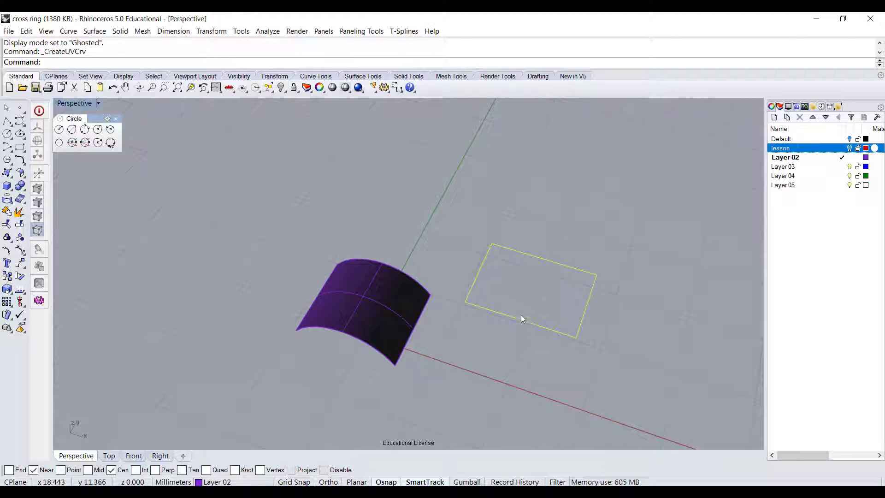
right_click_drag(463, 272, 533, 341)
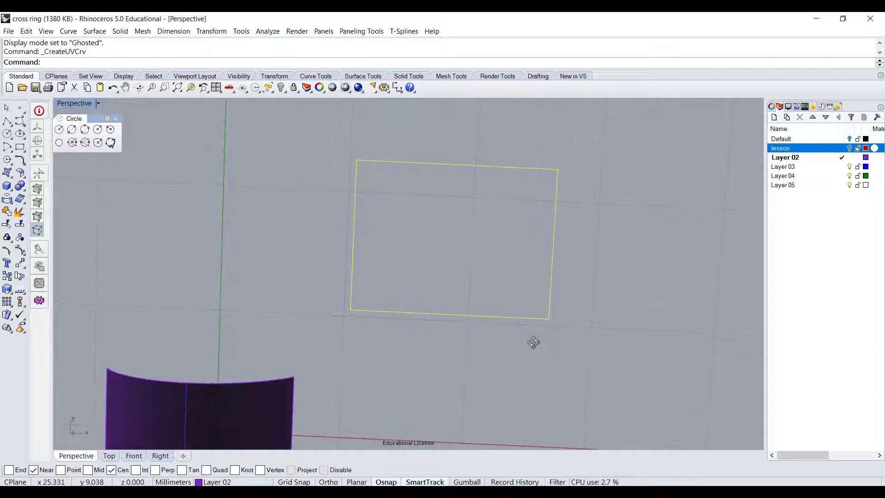
Maximize the Top view, delete the yellow UV rectangle and zoom to the remaining one
double_click(77, 105)
double_click(61, 103)
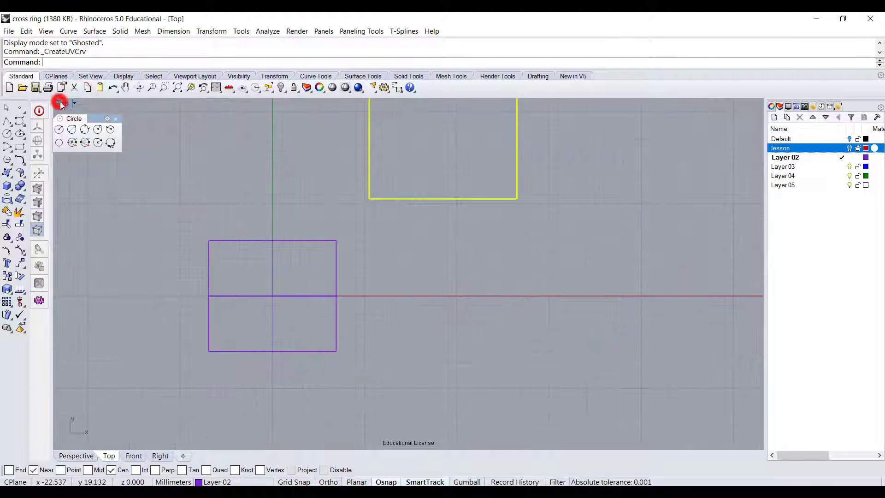
left_click(115, 118)
right_click_drag(428, 237, 418, 262)
scroll(369, 255, "up", 2)
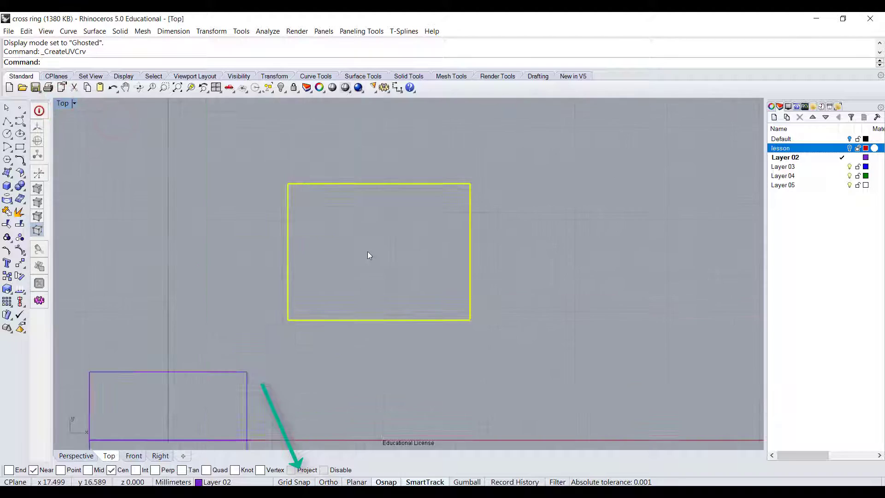
key("Delete")
key("ctrl+shift+e")
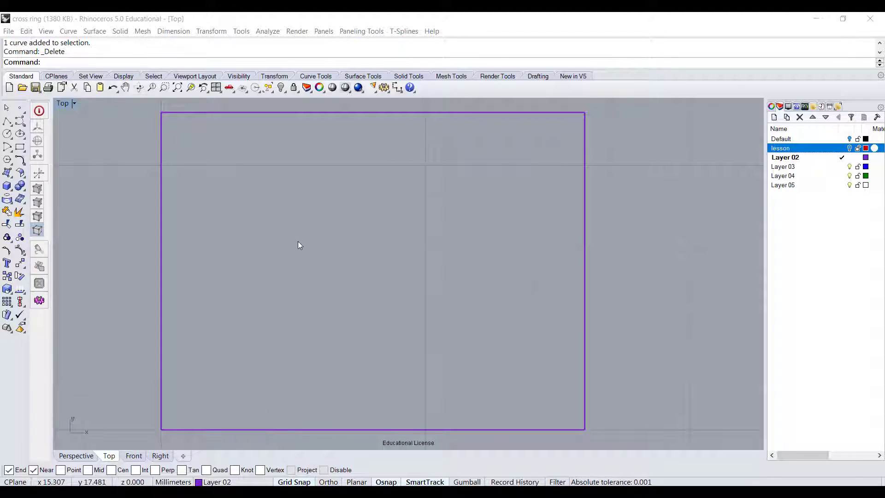
Draw corner-to-corner rectangles for a full-width horizontal band and a full-height vertical band
left_click(20, 147)
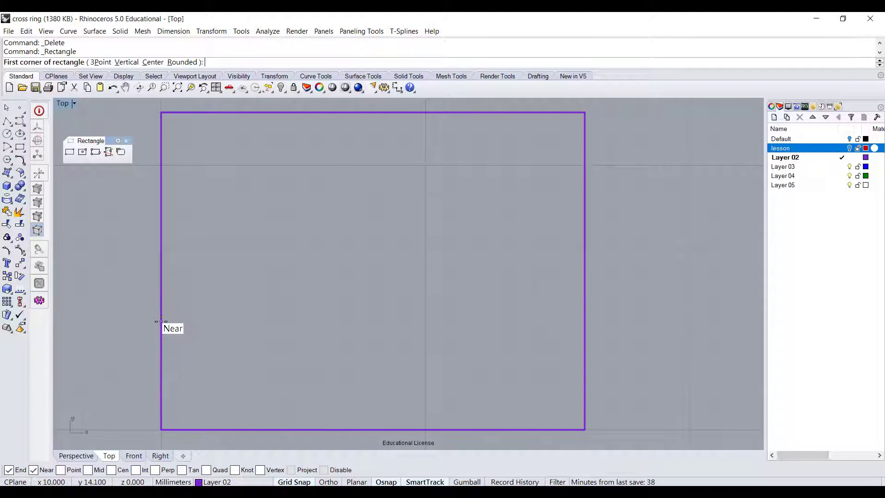
left_click(33, 470)
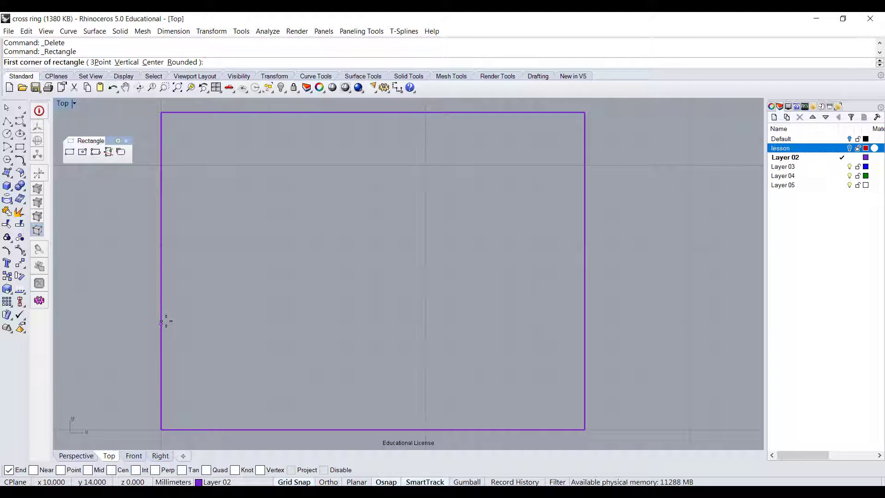
left_click(166, 321)
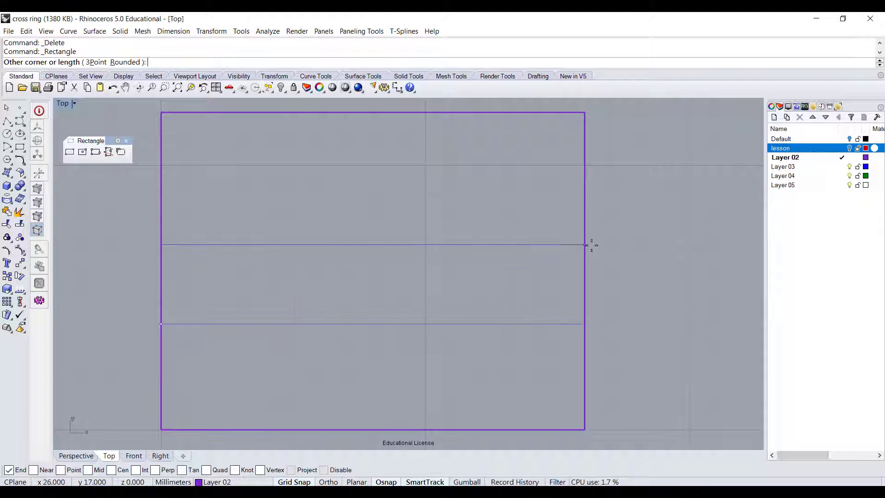
left_click(596, 217)
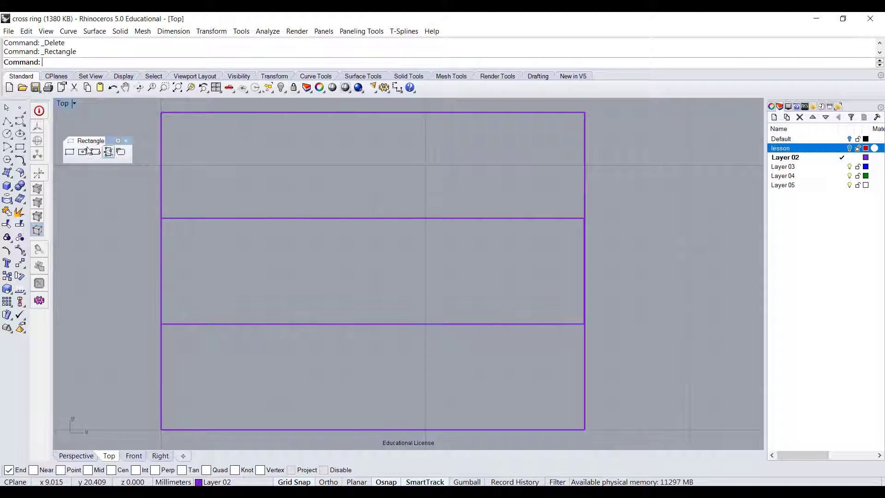
left_click(71, 154)
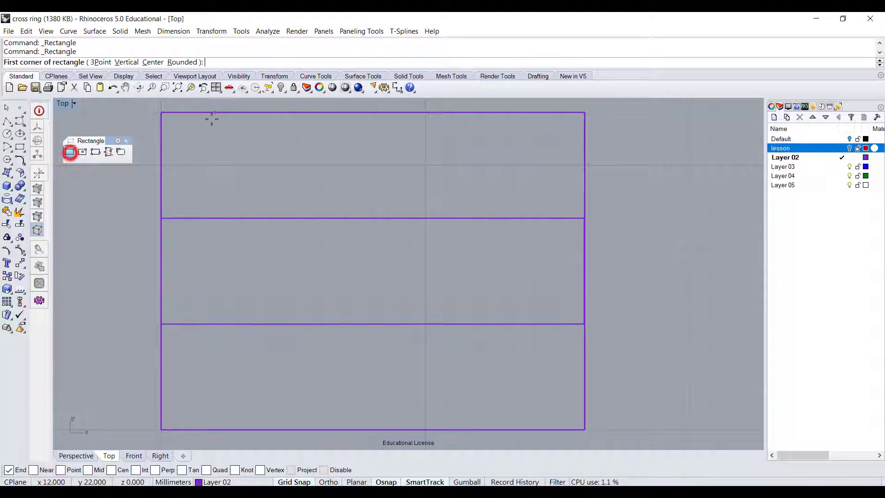
left_click(267, 112)
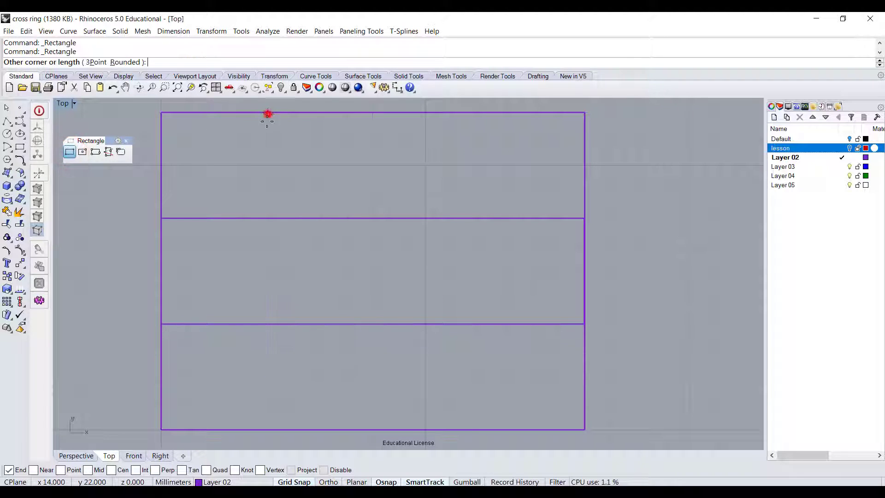
left_click(371, 430)
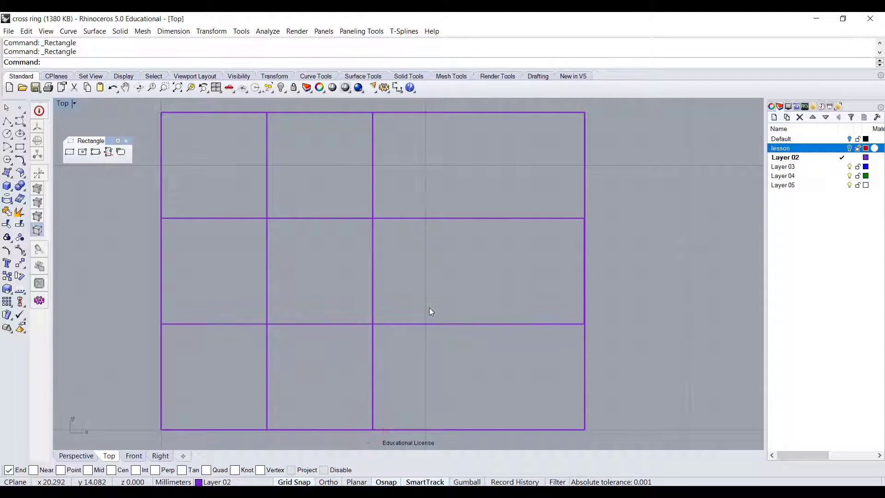
left_click(88, 195)
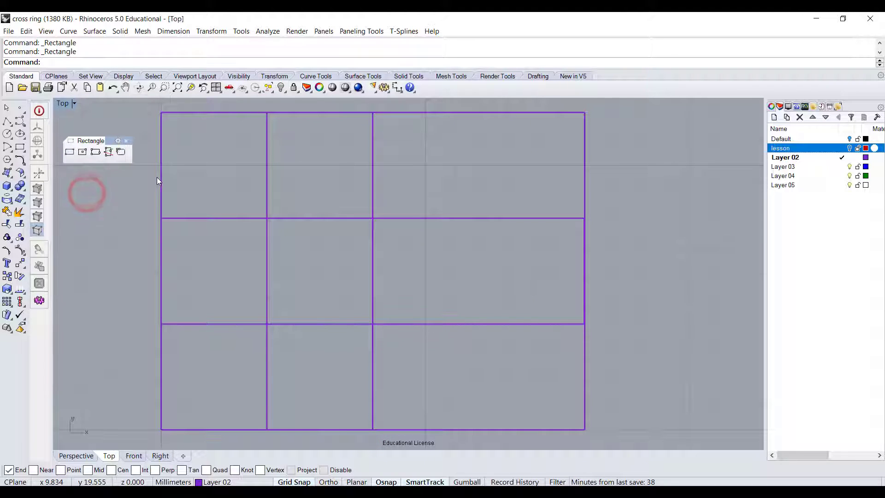
left_click(390, 353)
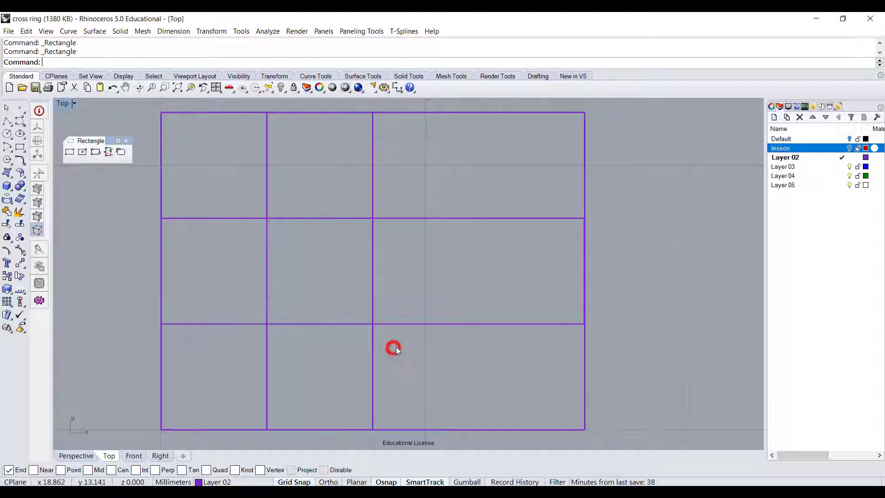
left_click(126, 141)
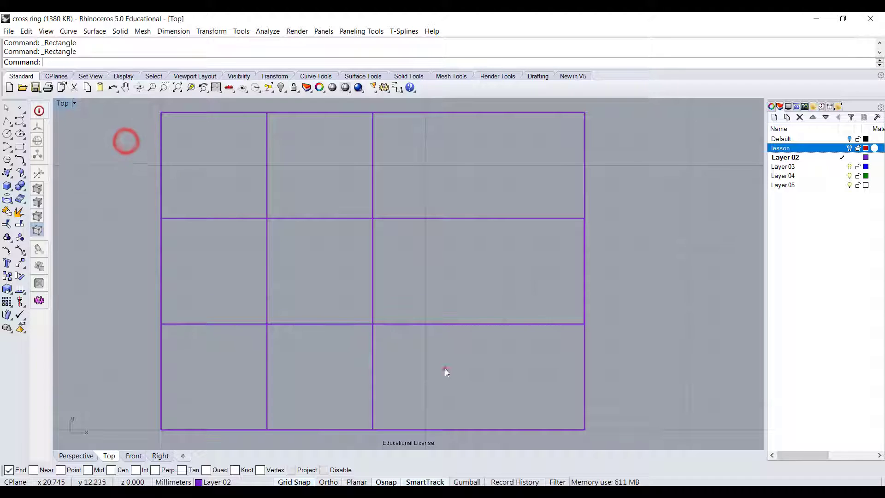
Trim away the overlapping inner segments of the horizontal and vertical bands
left_click_drag(444, 368, 217, 176)
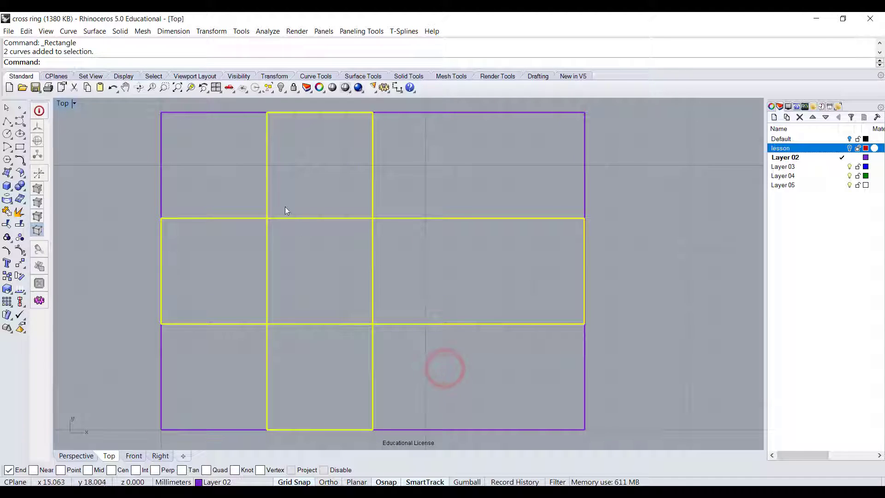
left_click(6, 225)
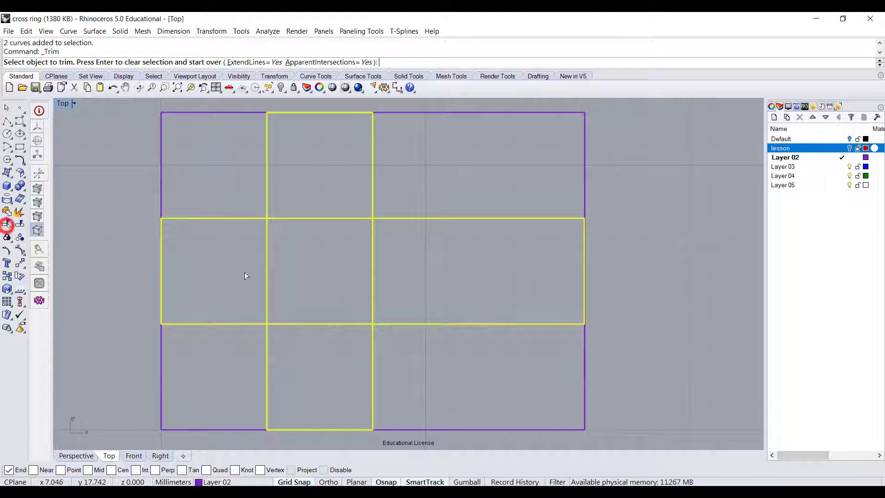
left_click(394, 286)
left_click(308, 215)
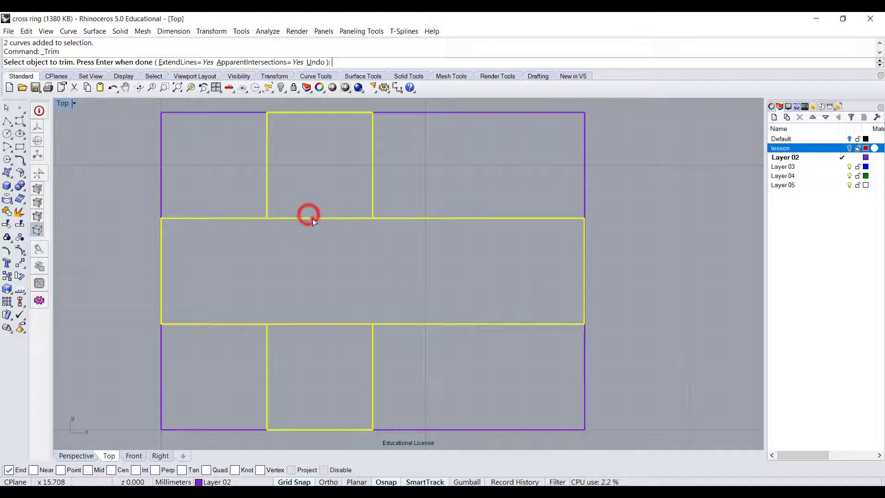
left_click(314, 323)
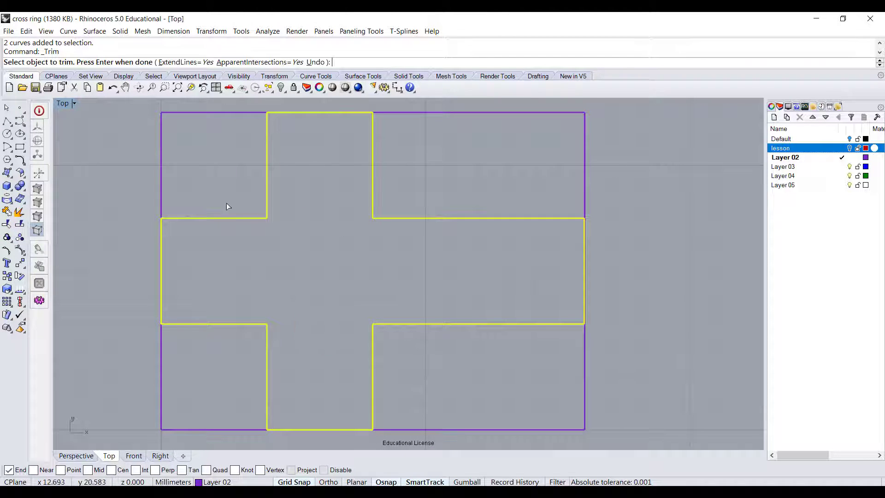
Join the trimmed pieces into one closed cross outline and select it
left_click(6, 211)
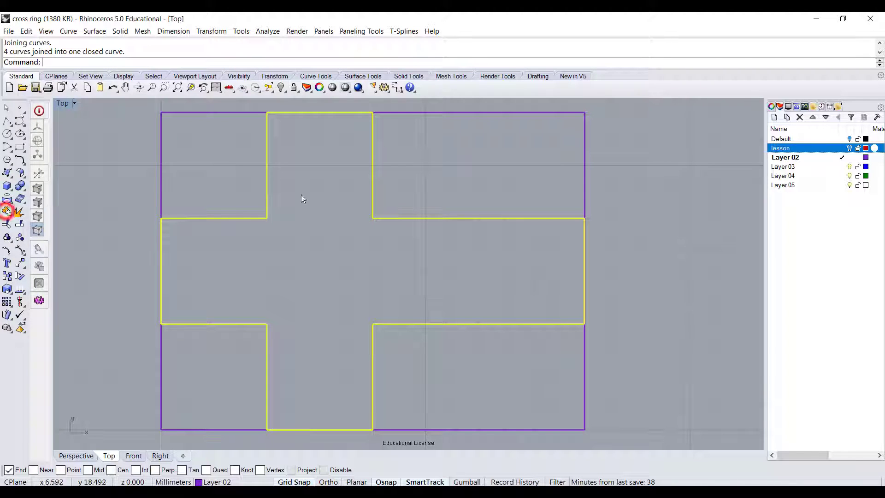
left_click(401, 167)
right_click_drag(446, 243, 465, 247)
left_click(471, 220)
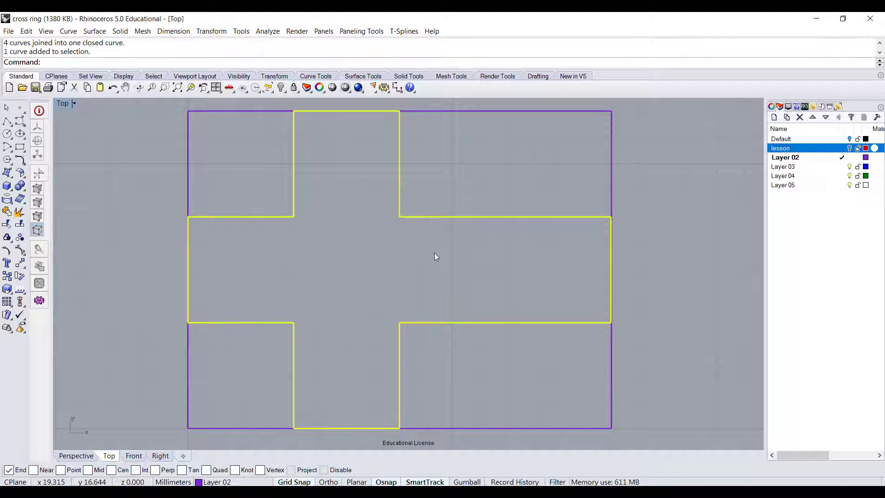
left_click(21, 164)
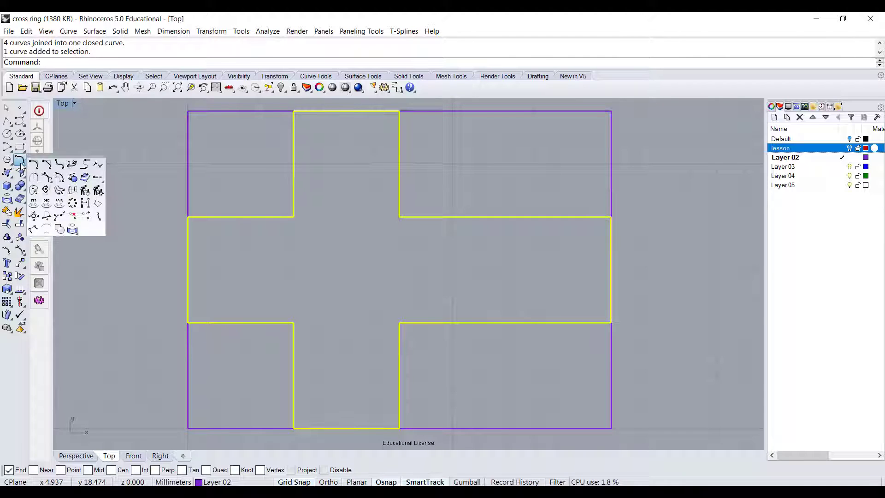
Offset the cross outline 1 mm inward
left_click(59, 178)
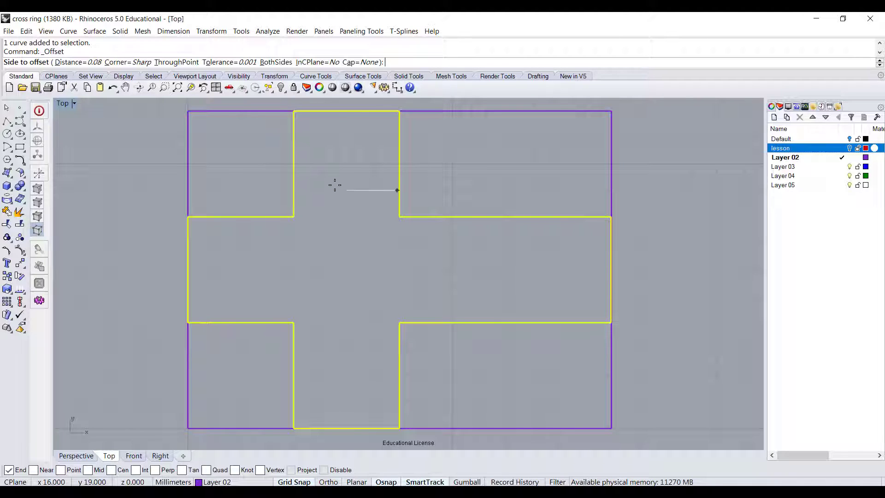
type("1")
key("Return")
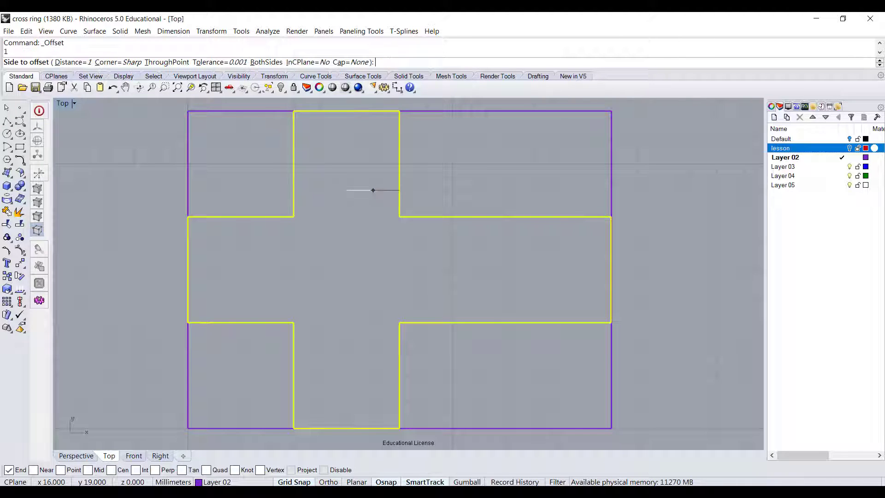
left_click(312, 243)
left_click(490, 266)
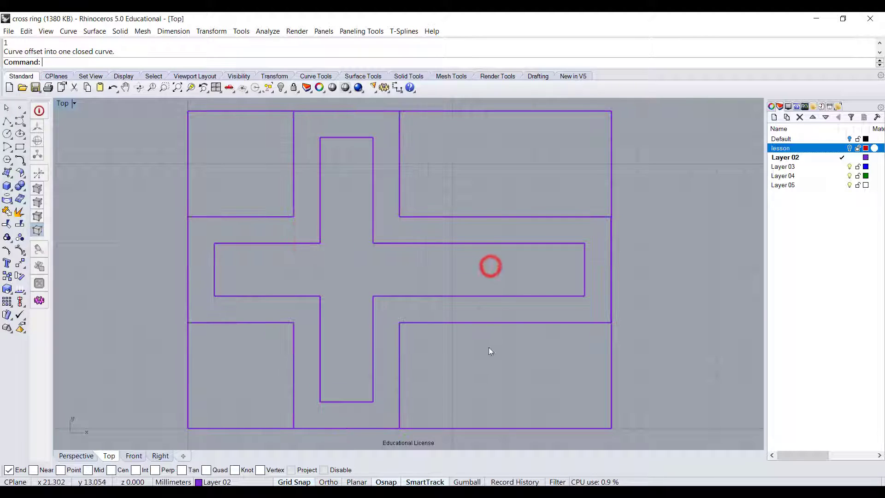
right_click_drag(488, 346, 485, 312)
right_click_drag(277, 245, 266, 256)
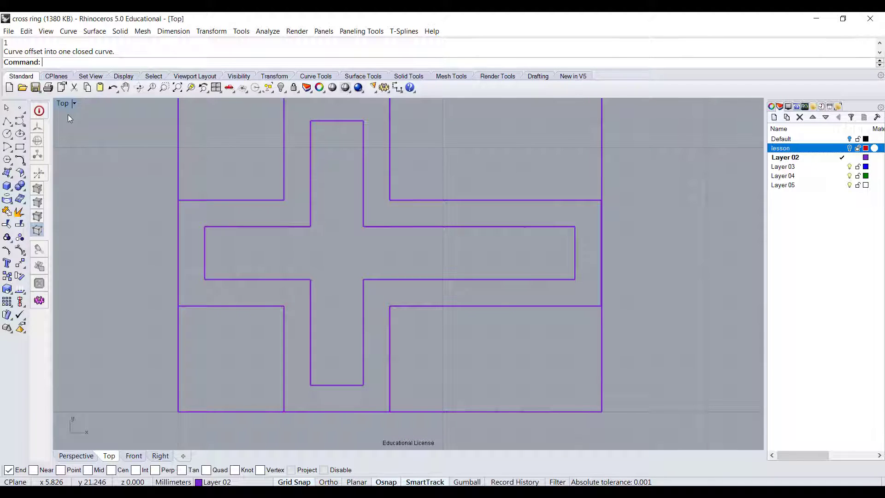
Maximize the Perspective view and orbit to see both cross curves from a low angle
key("ctrl+F4")
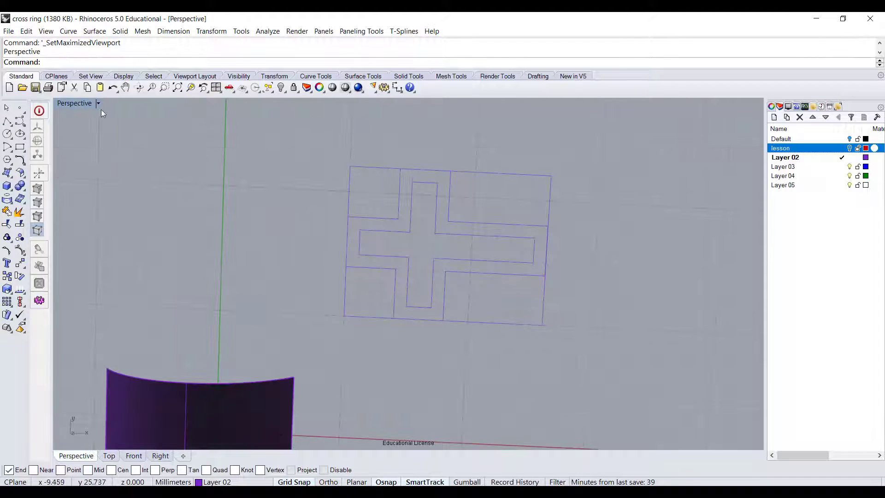
double_click(74, 104)
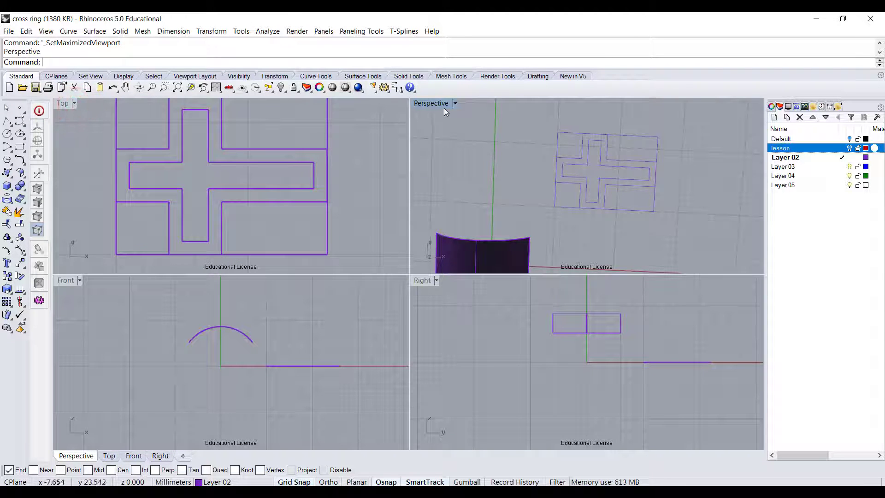
double_click(437, 101)
right_click_drag(516, 265, 496, 318)
Try a straight extrusion of the outer cross curve alone, then undo it
left_click(438, 344)
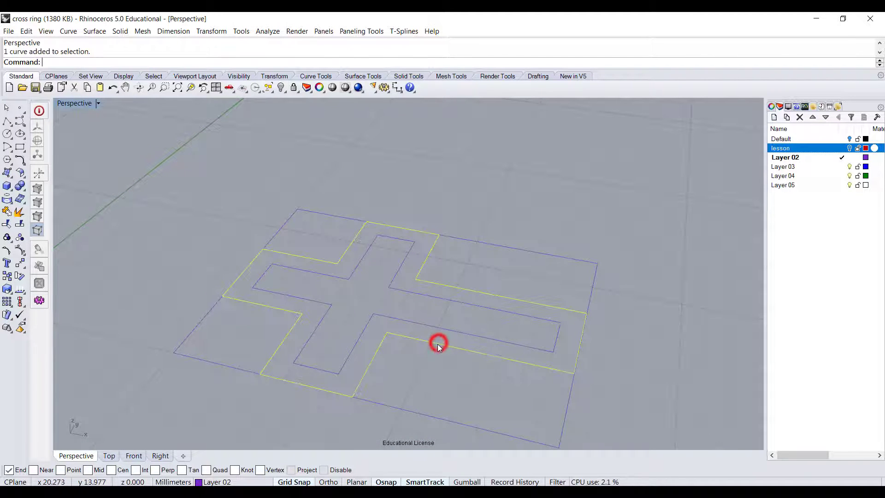
left_click(120, 31)
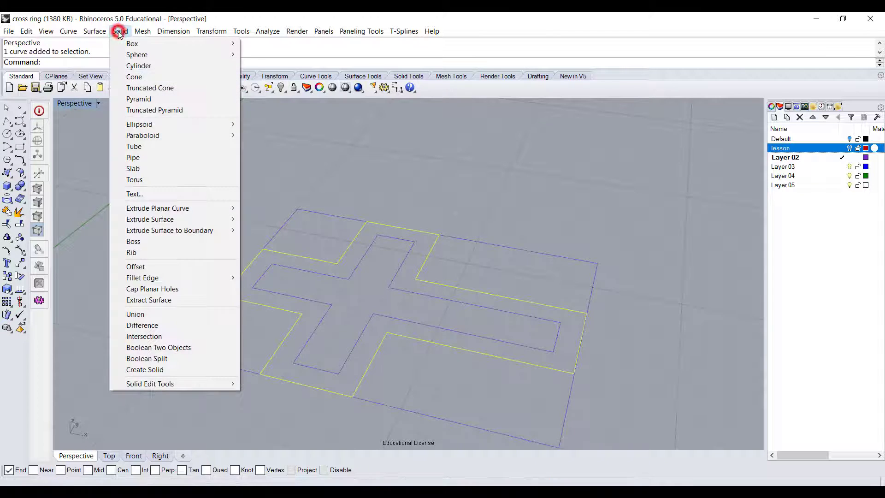
mouse_move(157, 212)
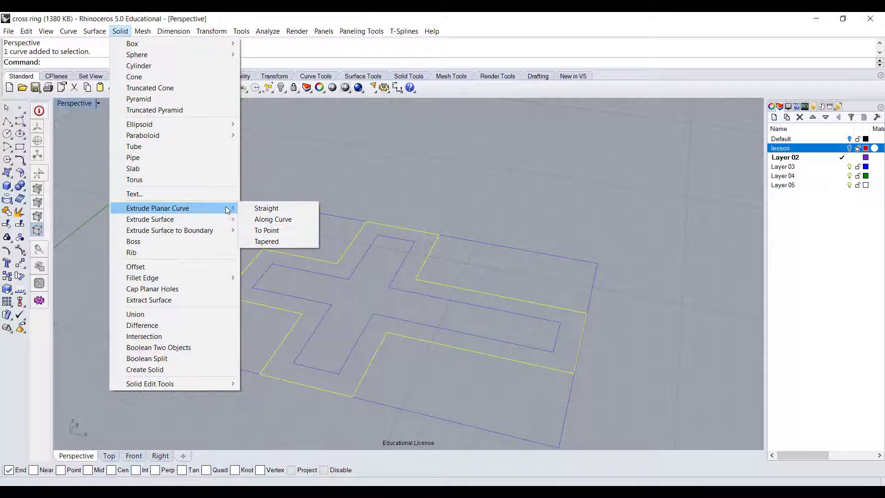
left_click(254, 206)
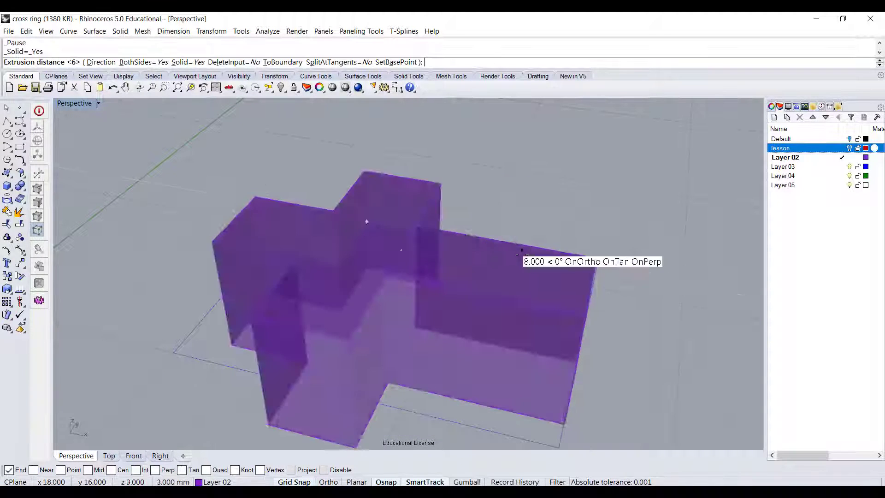
left_click(530, 209)
right_click_drag(431, 213, 494, 270)
key("ctrl+z")
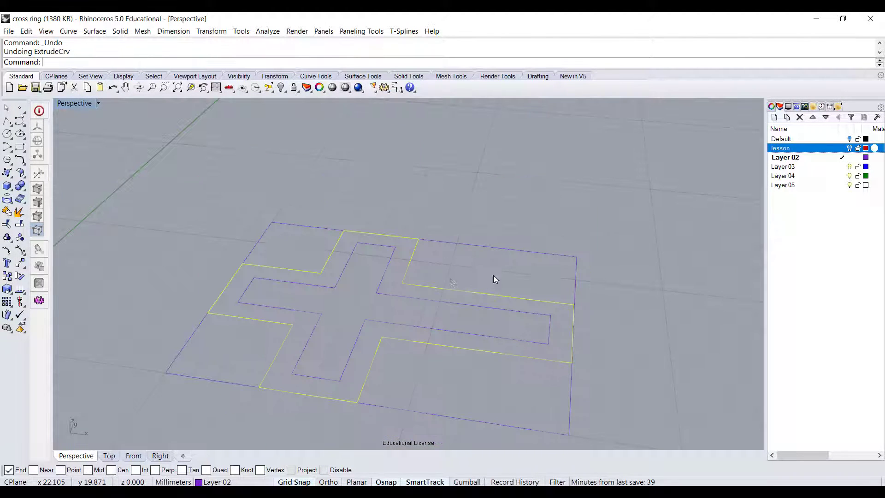
Extrude both cross outlines straight 1.5 mm with BothSides=No into a hollow cross solid
left_click(446, 328, "shift")
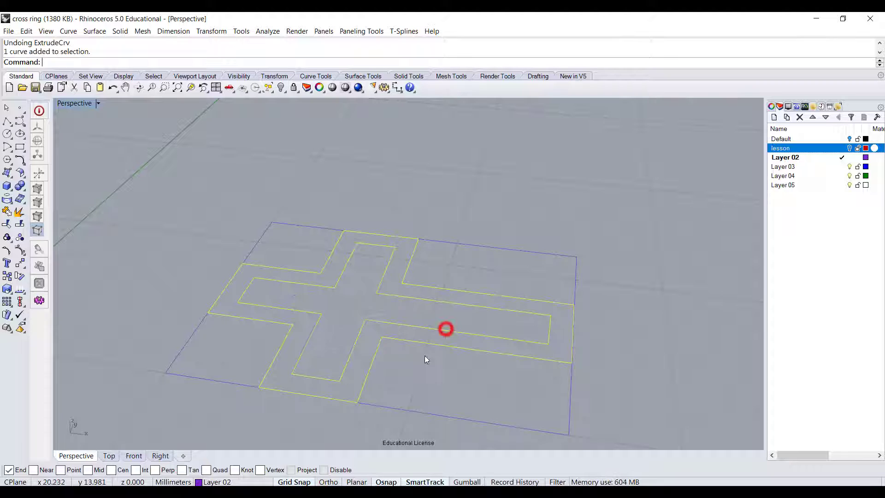
left_click(119, 32)
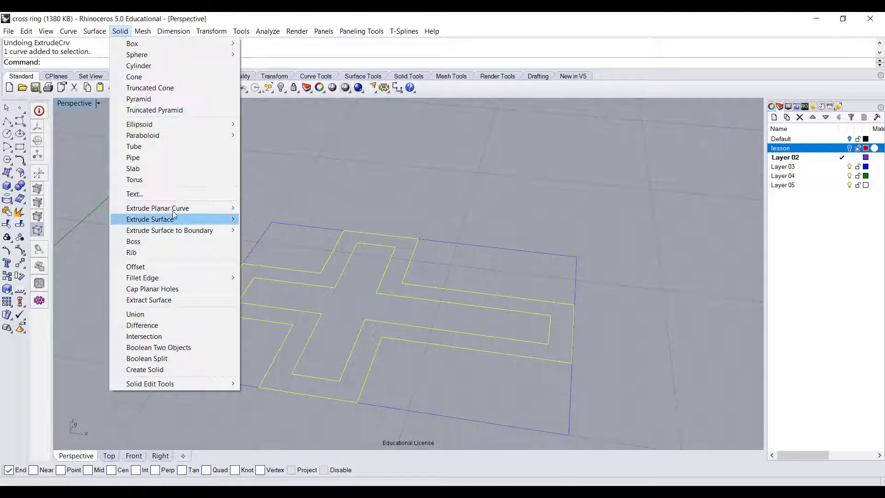
mouse_move(194, 209)
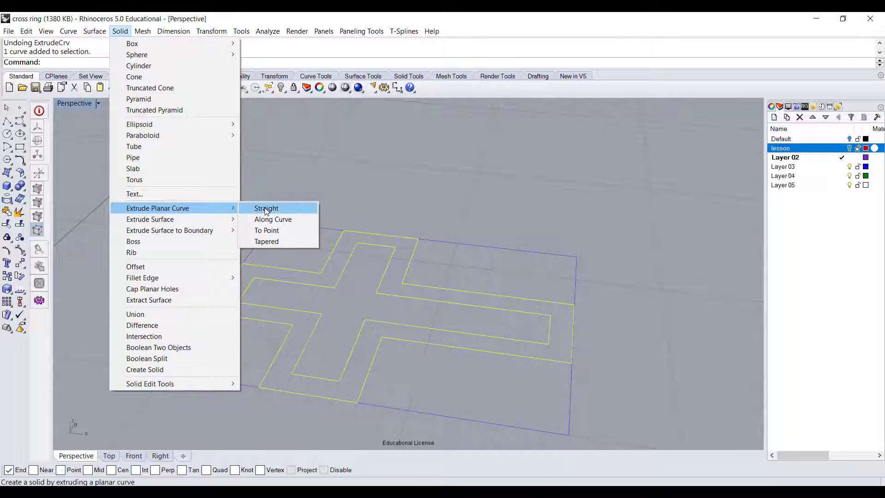
left_click(264, 208)
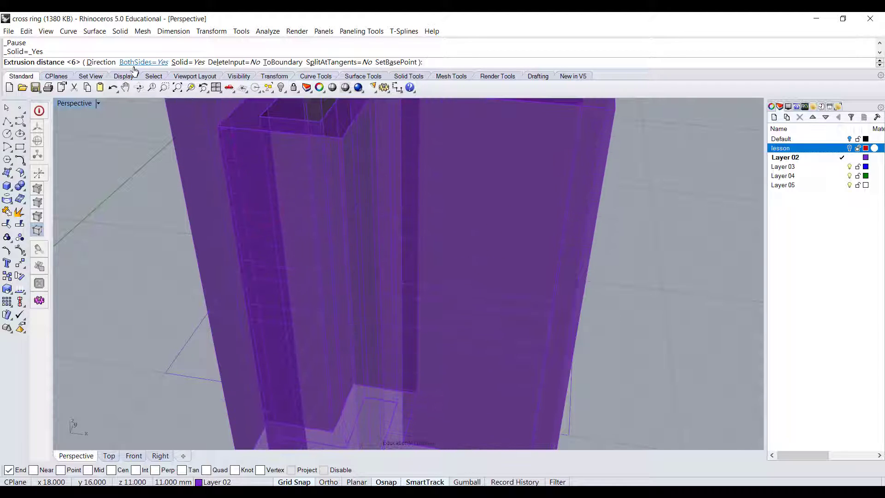
left_click(138, 62)
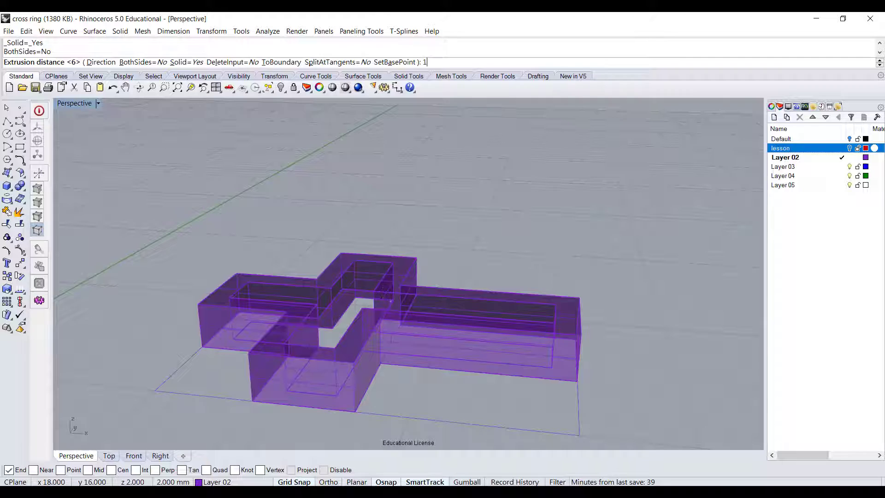
type("5")
key("Return")
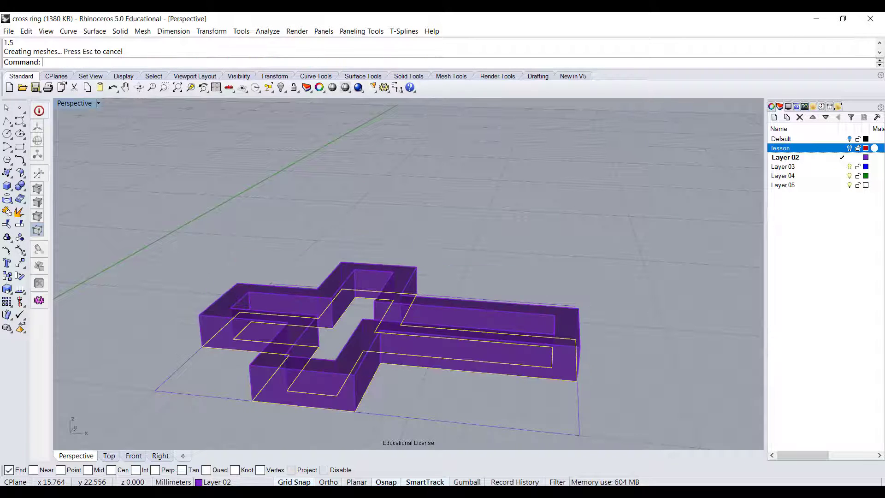
right_click_drag(495, 214, 505, 309)
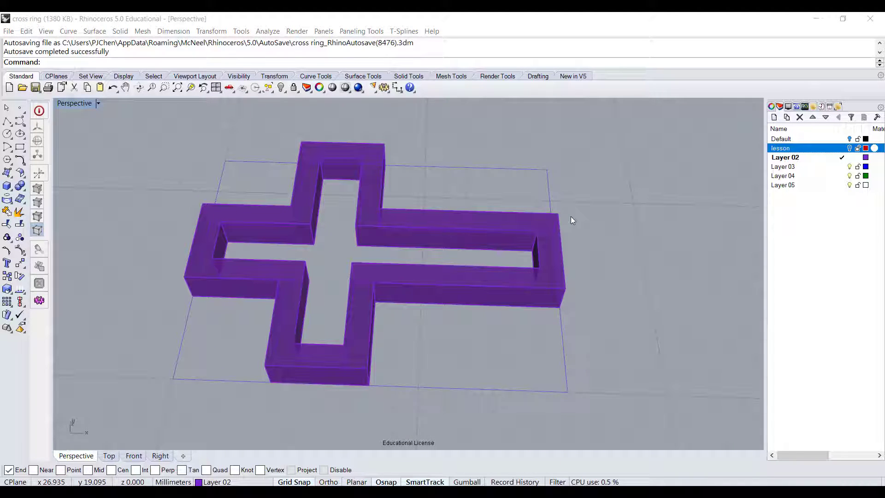
Turn the rectangle outline around the cross into a flat surface using Surface from Planar Curves
scroll(577, 213, "down", 3)
right_click_drag(577, 212, 533, 216)
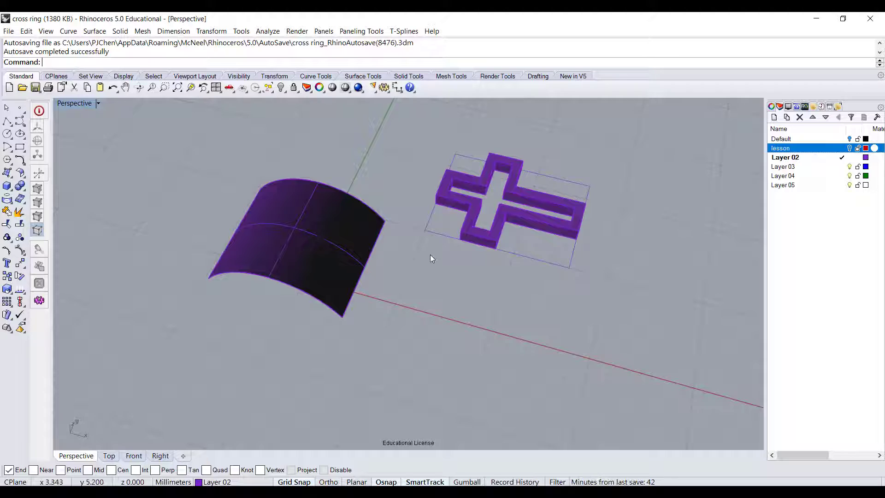
right_click_drag(430, 254, 516, 349)
left_click(515, 347)
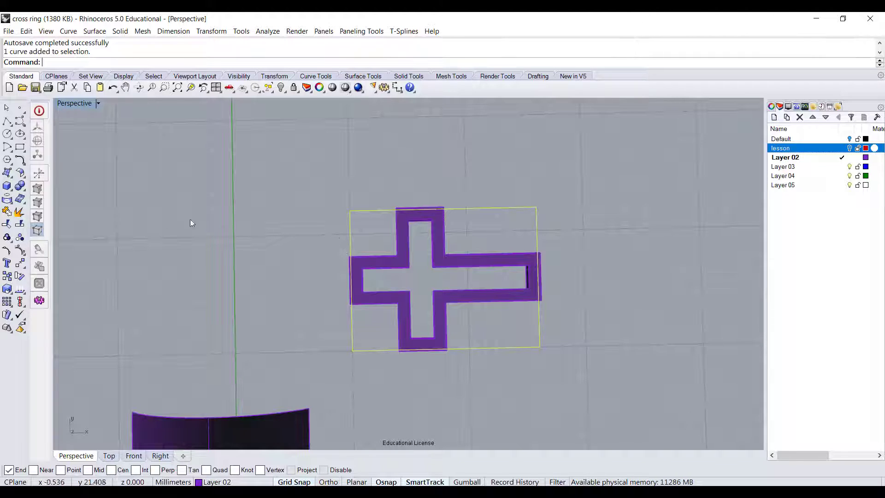
left_click(7, 173)
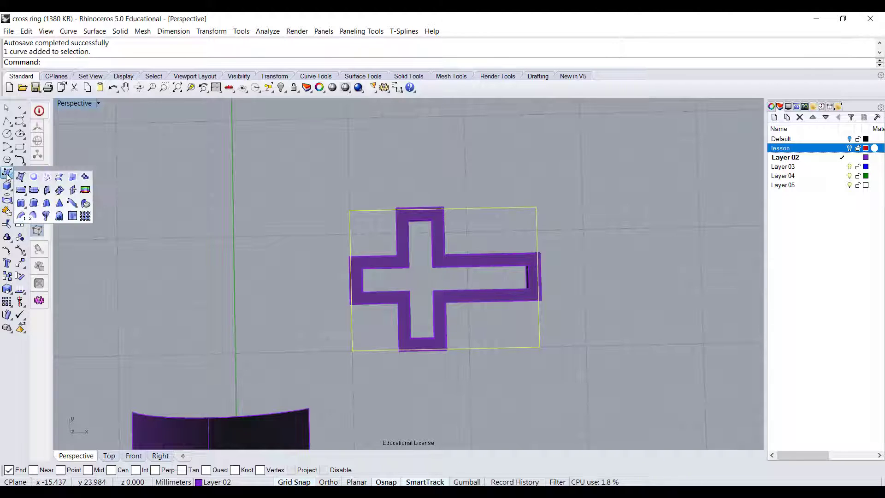
left_click_drag(16, 172, 107, 156)
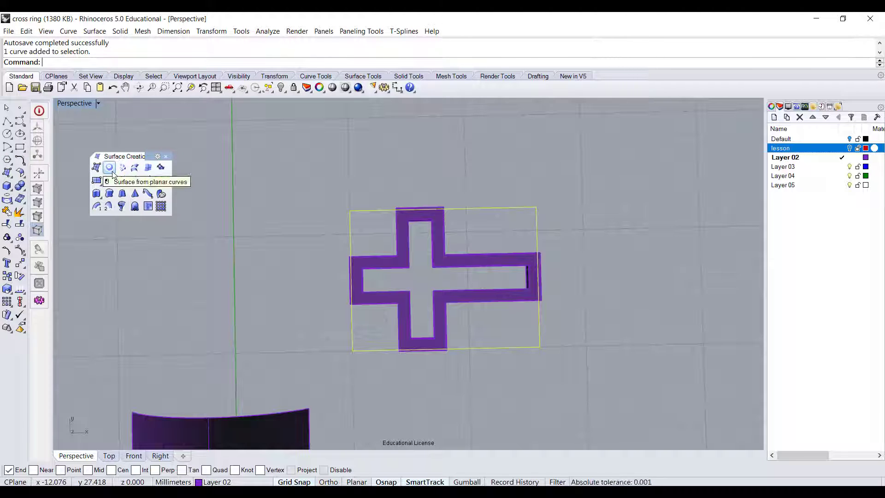
left_click(113, 173)
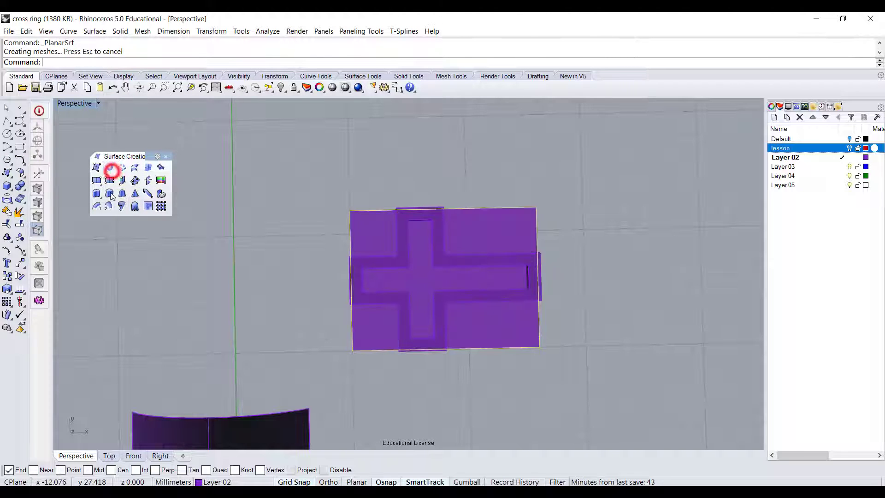
right_click_drag(537, 418, 528, 374)
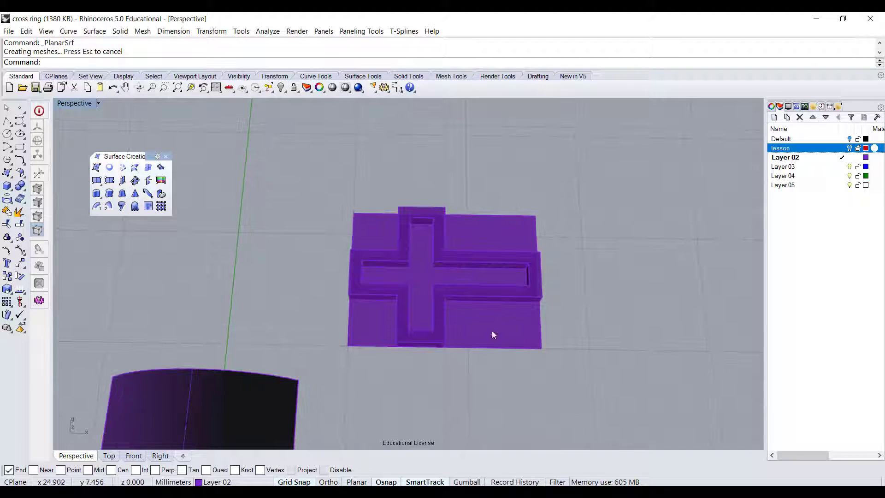
left_click(166, 156)
right_click_drag(248, 220, 644, 195)
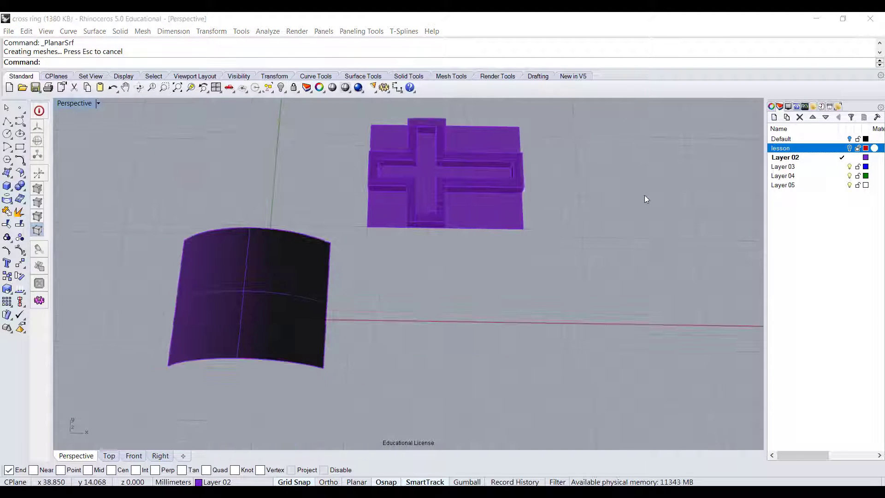
right_click_drag(618, 224, 598, 282)
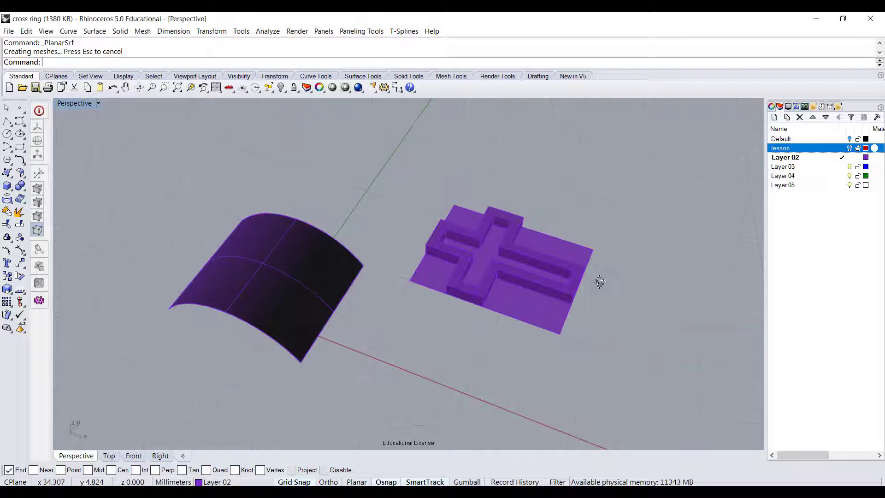
Flow the hollow cross along the curved surface, using the flat plate corner as base and the matching curved corner as target
left_click(222, 33)
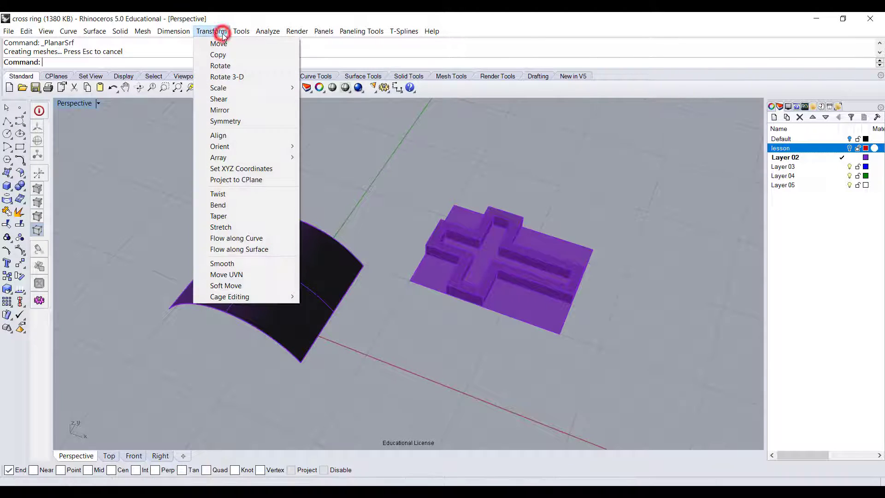
left_click(258, 249)
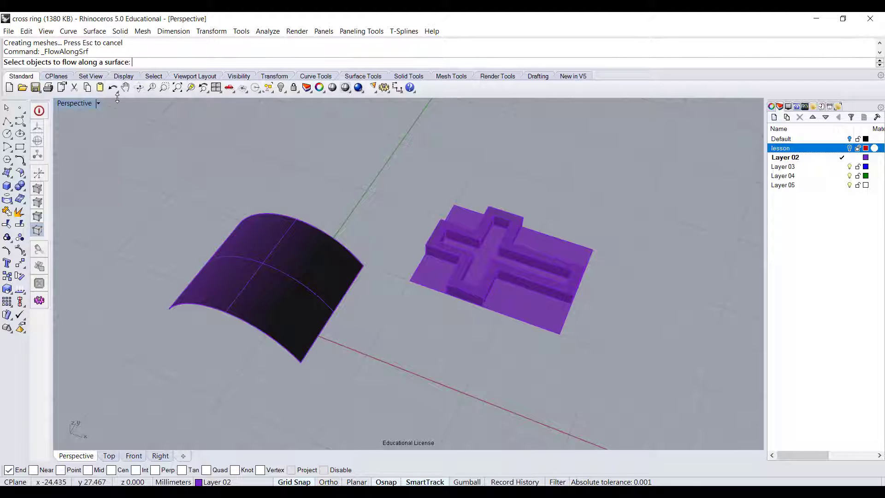
left_click(460, 232)
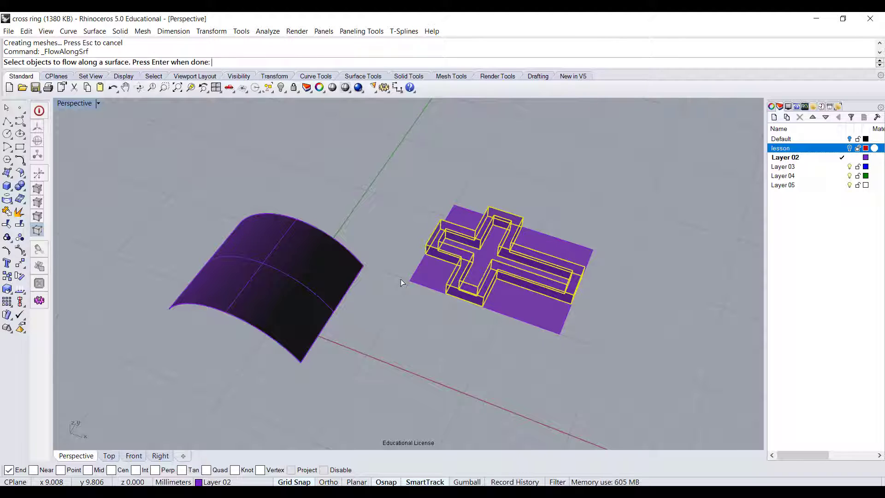
key("Return")
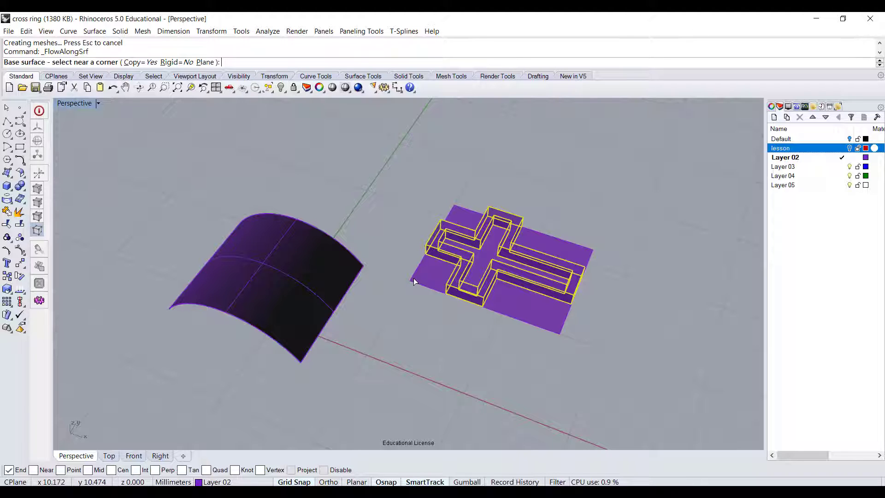
left_click(413, 278)
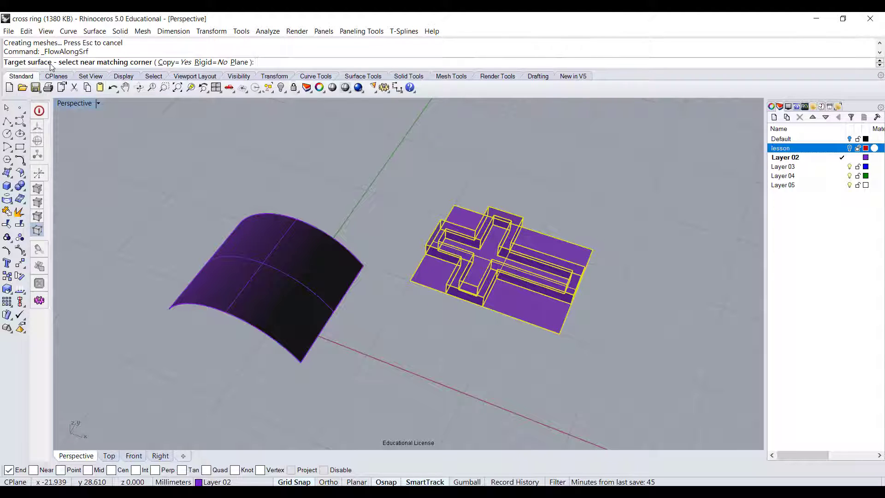
left_click(172, 307)
right_click_drag(210, 334, 537, 324)
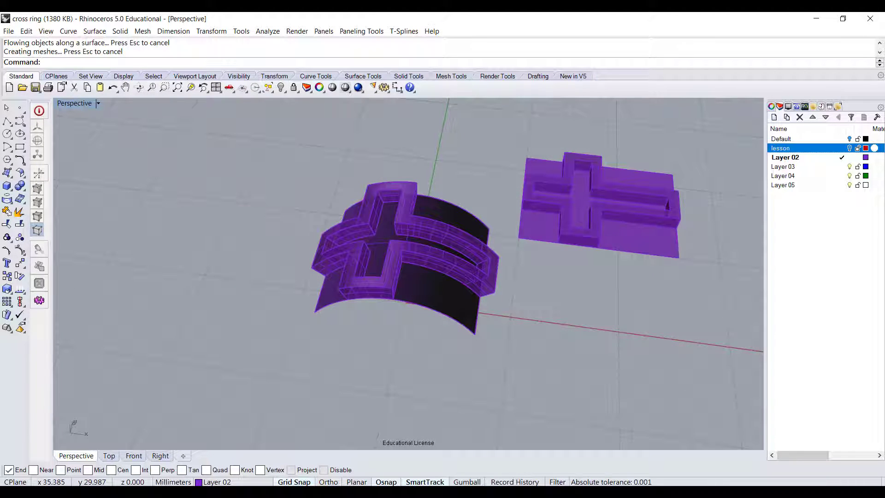
In the maximized Front view, draw a circle at centre 0 with the default 17.3 mm diameter
double_click(78, 104)
double_click(62, 282)
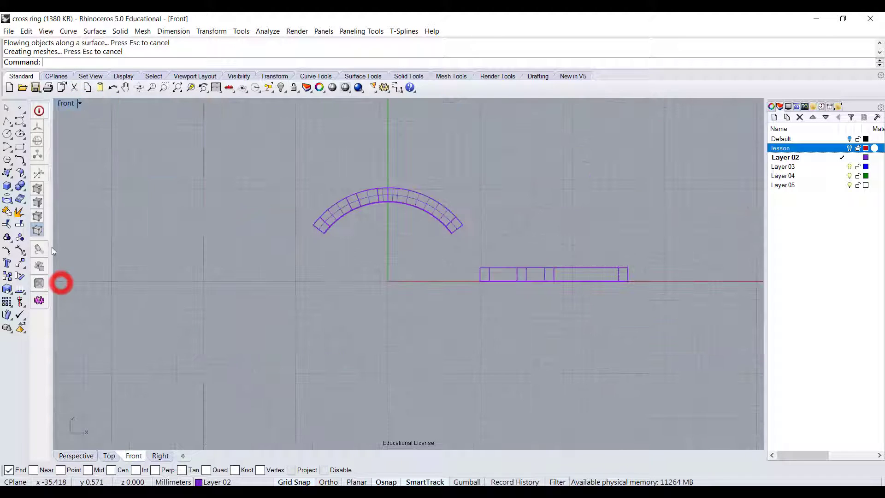
left_click(7, 134)
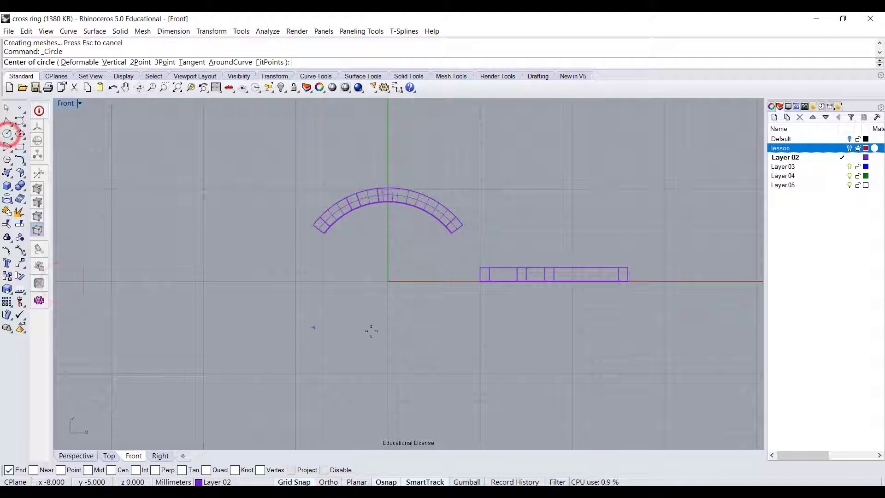
type("0")
key("Return")
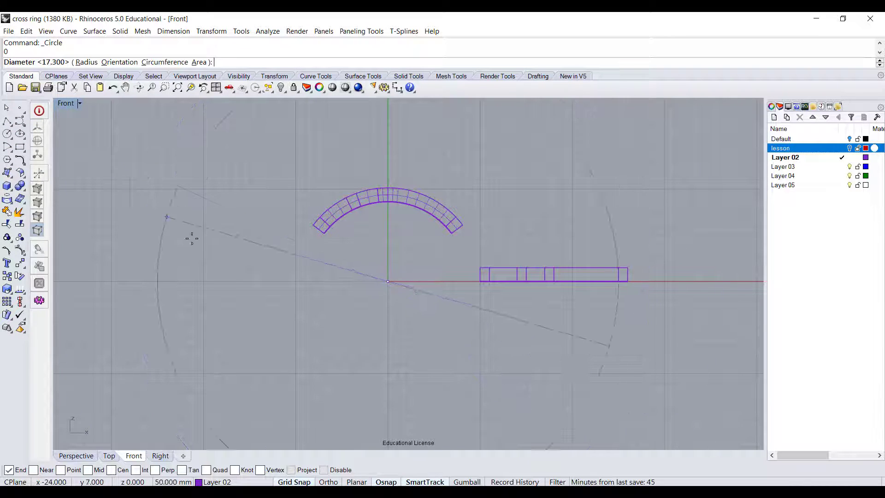
key("Return")
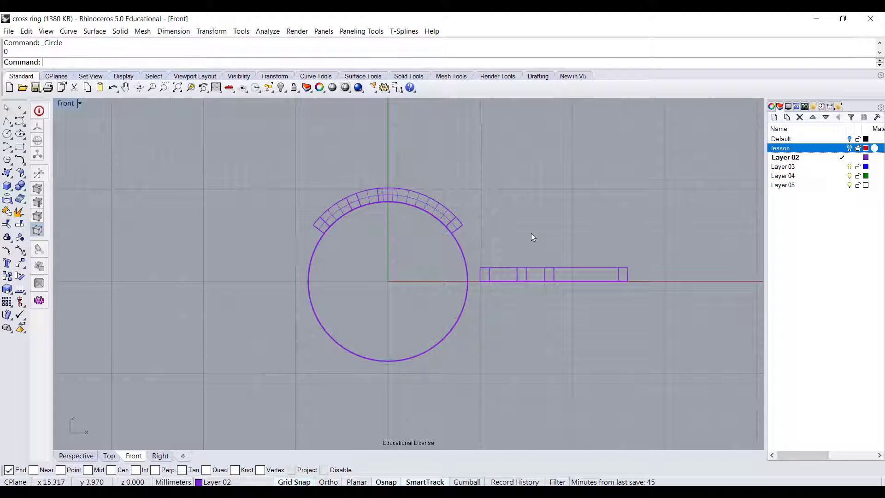
right_click_drag(531, 233, 511, 244)
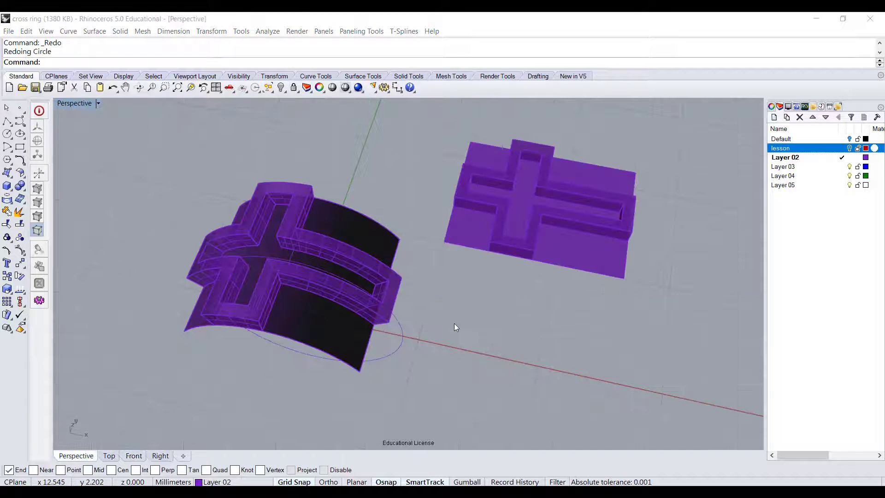
left_click(455, 322)
right_click_drag(500, 321, 602, 351)
Window-select and delete the flat cross and plate, then delete the dark curved surface
left_click_drag(564, 249, 511, 186)
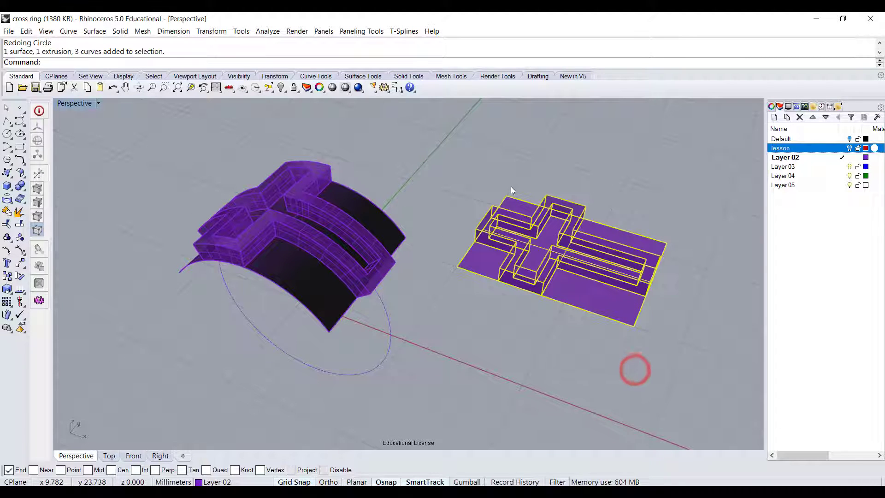
key("Delete")
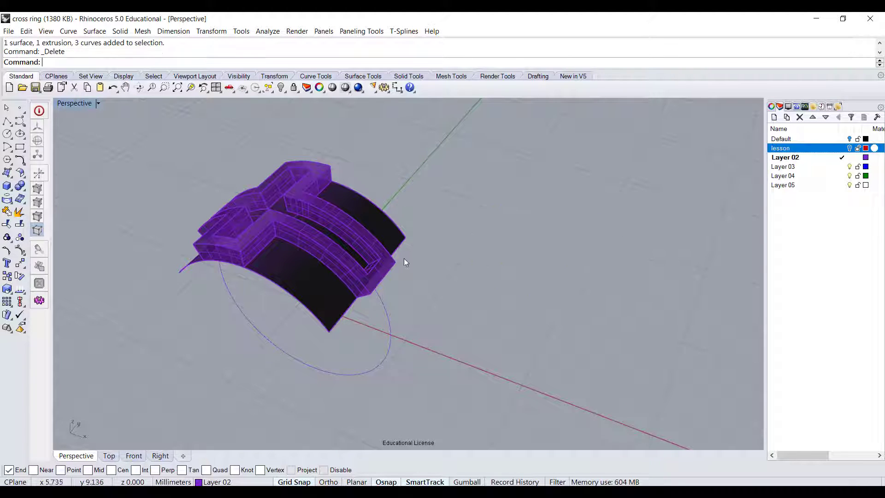
left_click(334, 321)
key("Delete")
right_click_drag(334, 316, 592, 308)
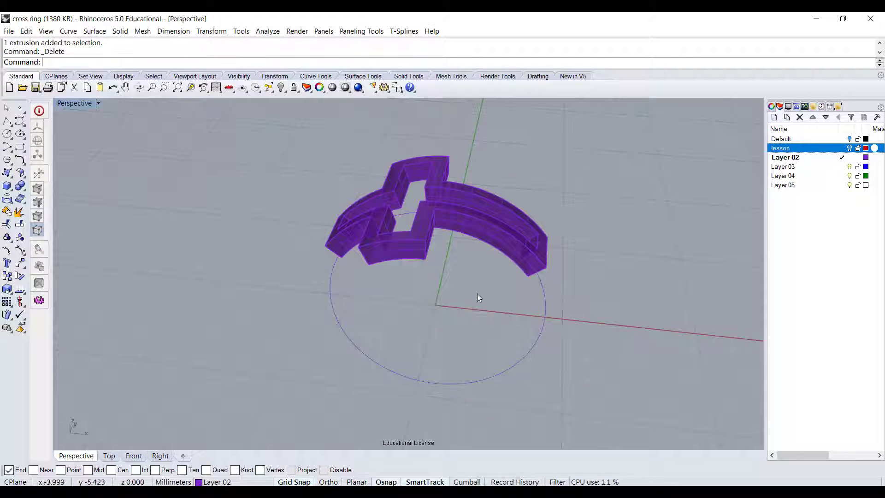
right_click_drag(477, 296, 472, 265)
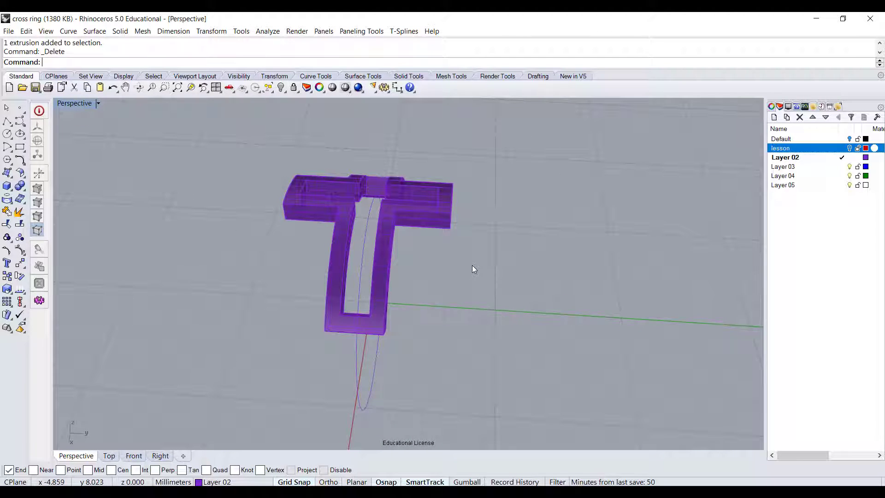
Duplicate the edges at both arm ends of the bent cross with DupEdge and join them into closed curves
type("upEdge")
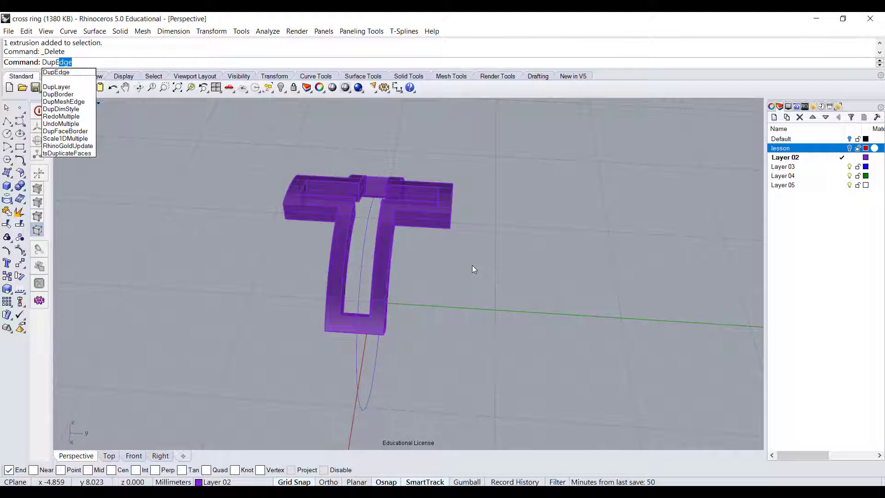
key("Return")
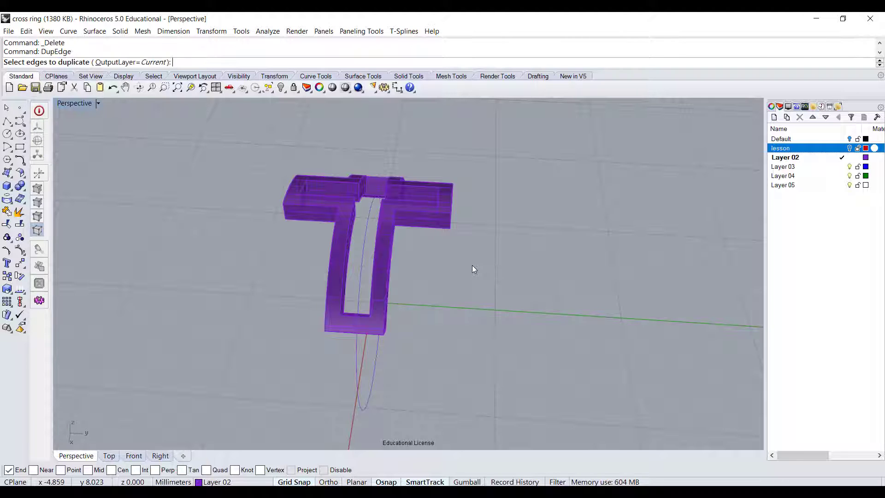
left_click(308, 322)
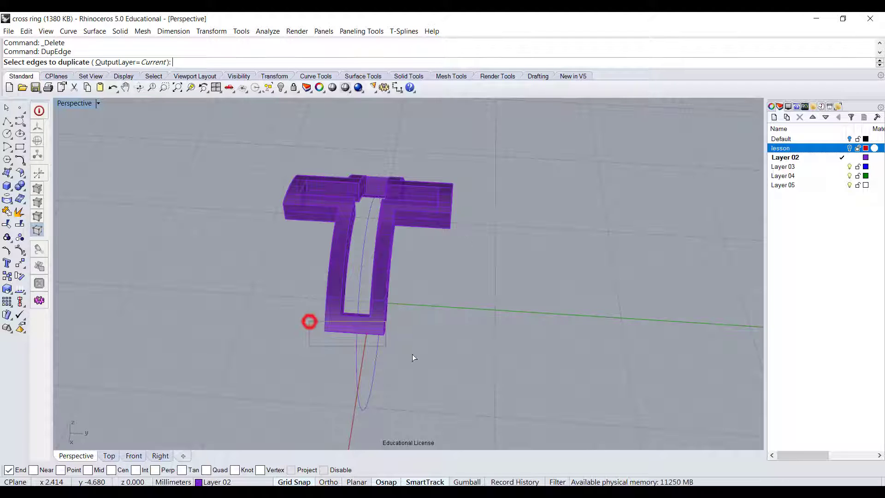
right_click_drag(422, 356, 445, 278)
left_click(400, 276)
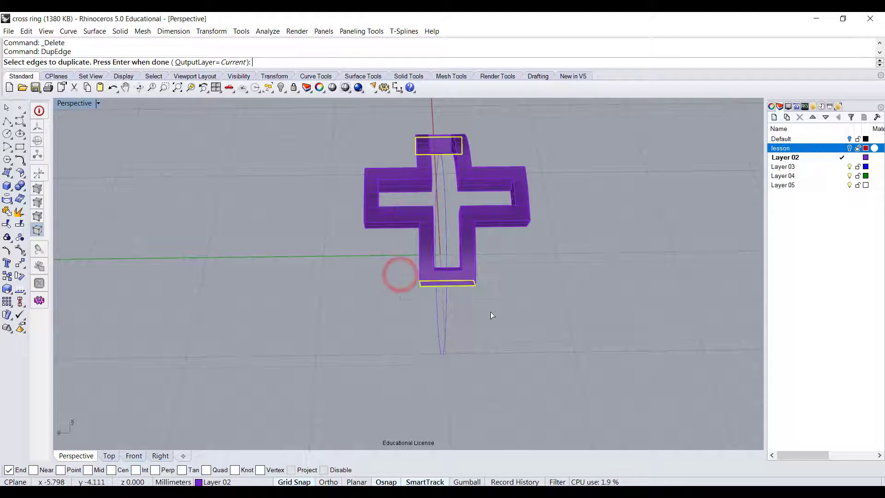
right_click_drag(555, 288, 349, 260)
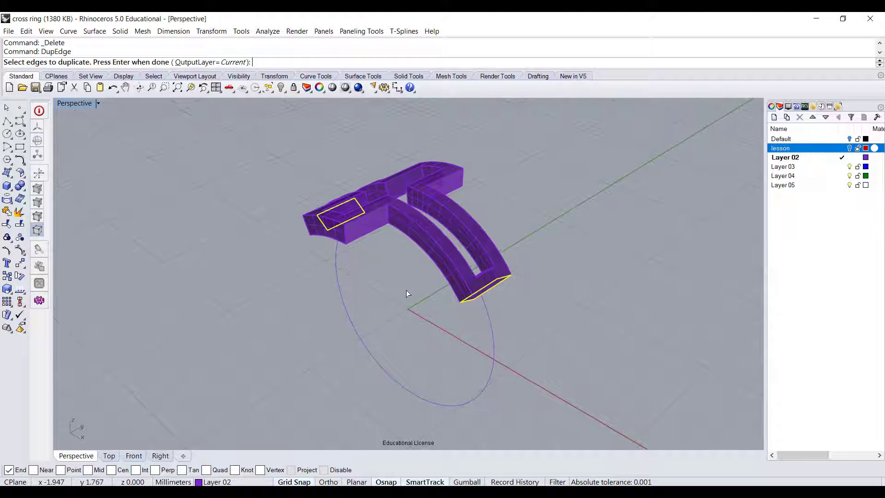
key("Return")
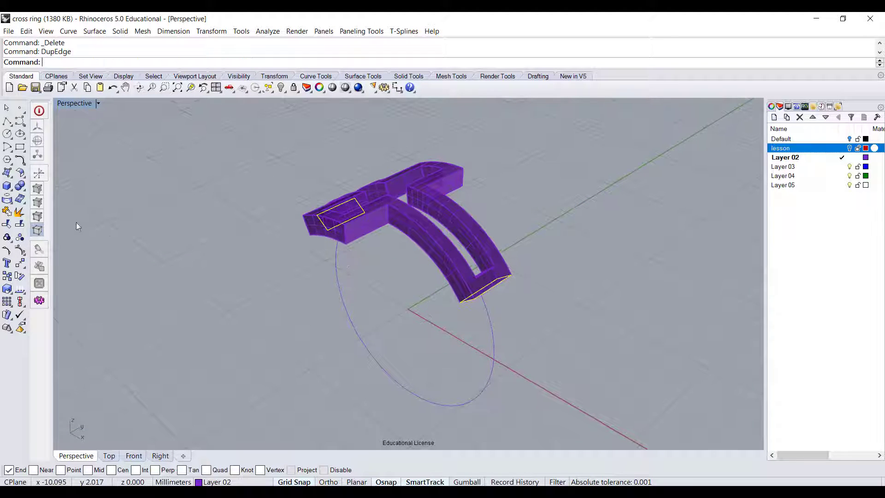
left_click(8, 212)
right_click_drag(433, 345, 418, 309)
Sweep the two end-face profiles along the 17.3 mm circle rail with Sweep 1 Rail
left_click(100, 33)
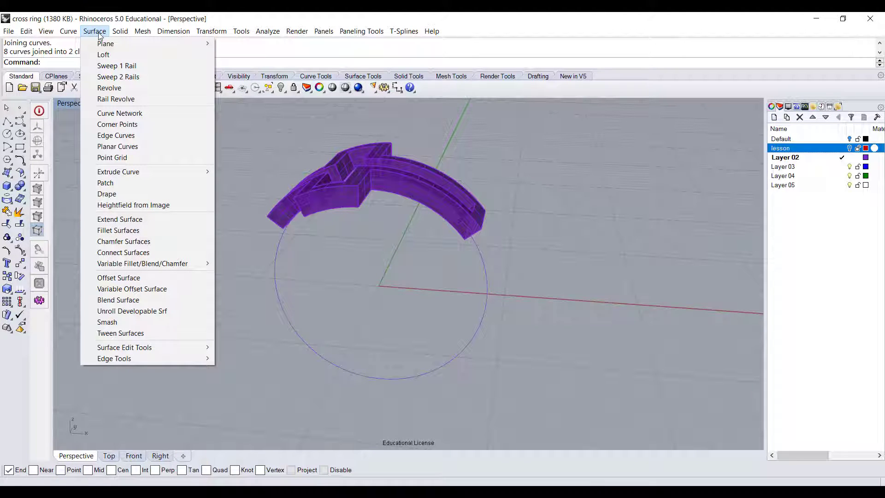
left_click(101, 66)
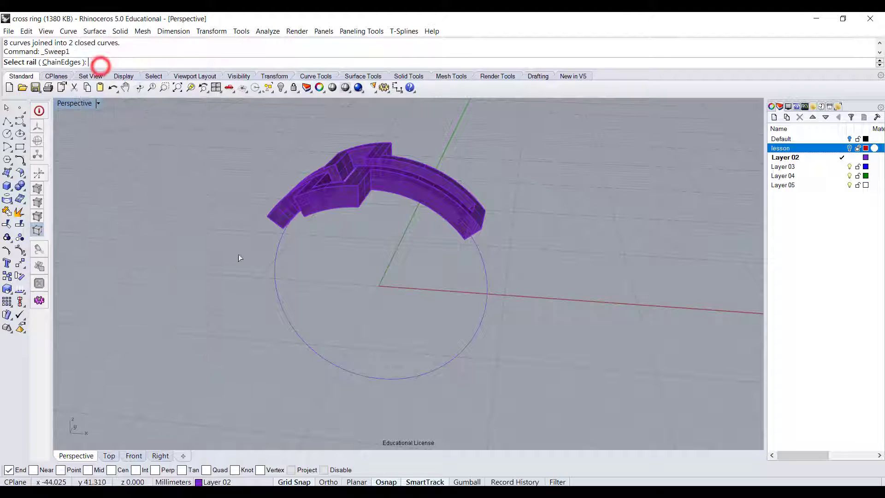
left_click(478, 256)
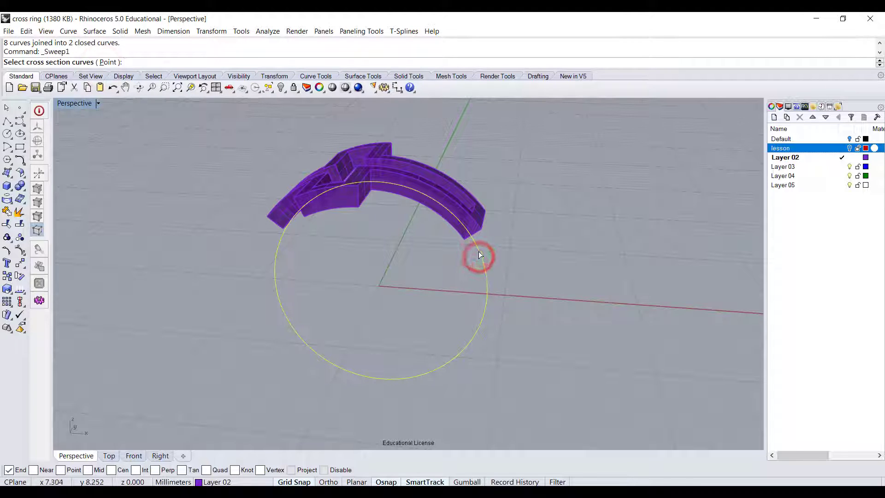
left_click(476, 236)
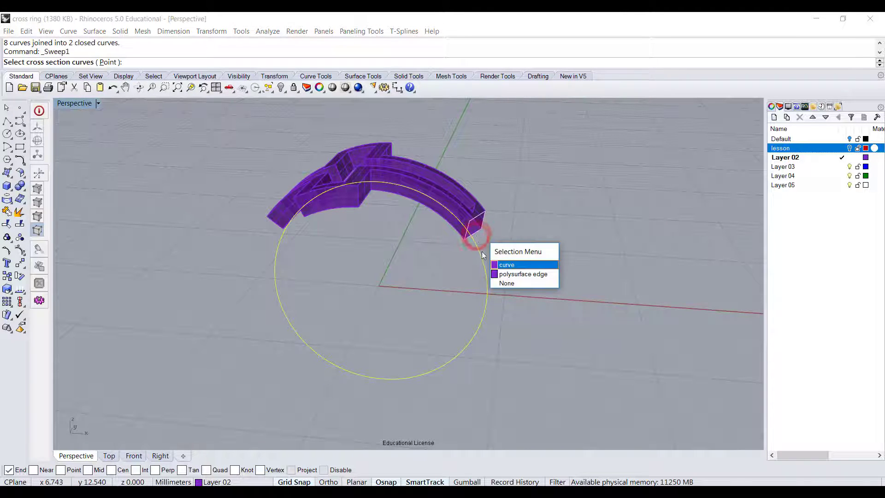
left_click(496, 267)
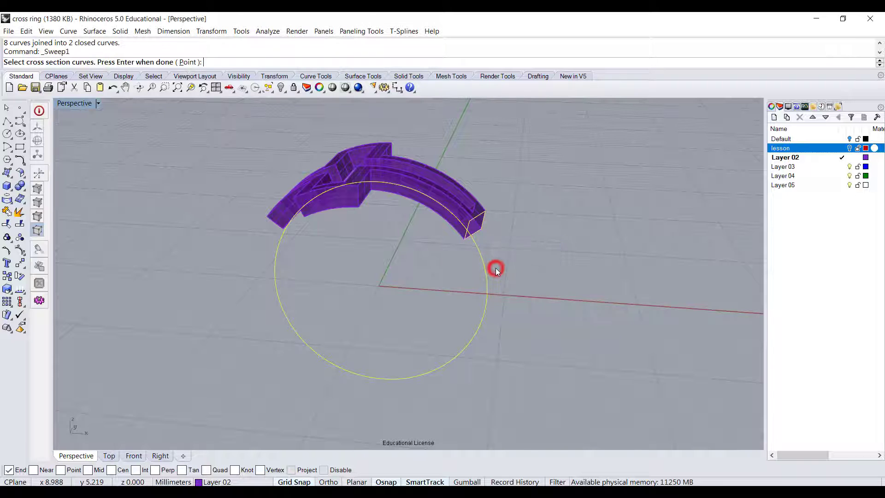
left_click(276, 224)
left_click(295, 254)
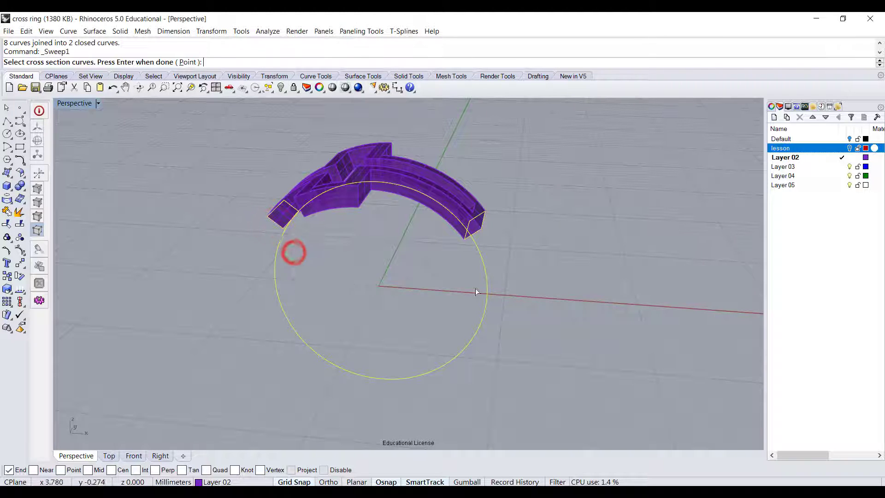
key("Return")
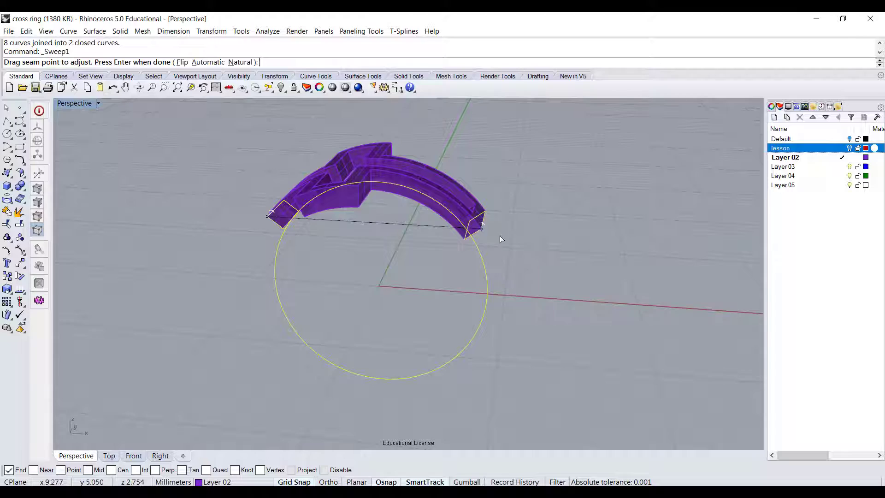
right_click_drag(483, 267, 517, 292)
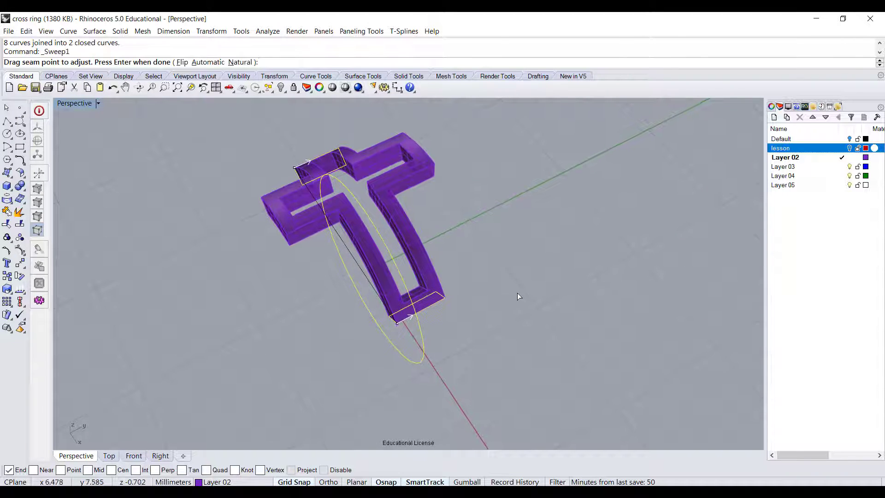
key("Return")
left_click(389, 333)
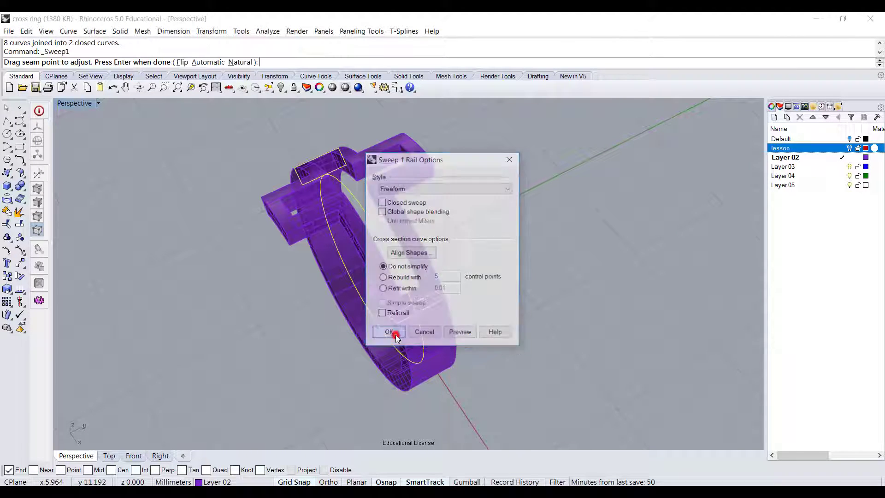
right_click_drag(395, 332, 412, 171)
Redo the sweep, Boolean-union the cross with the shank, and verify a closed polysurface
key("ctrl+y")
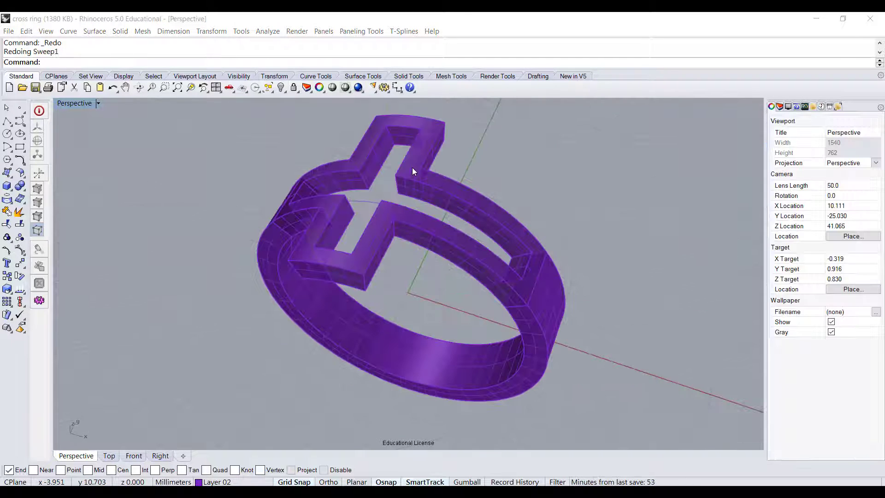
left_click_drag(642, 367, 444, 234)
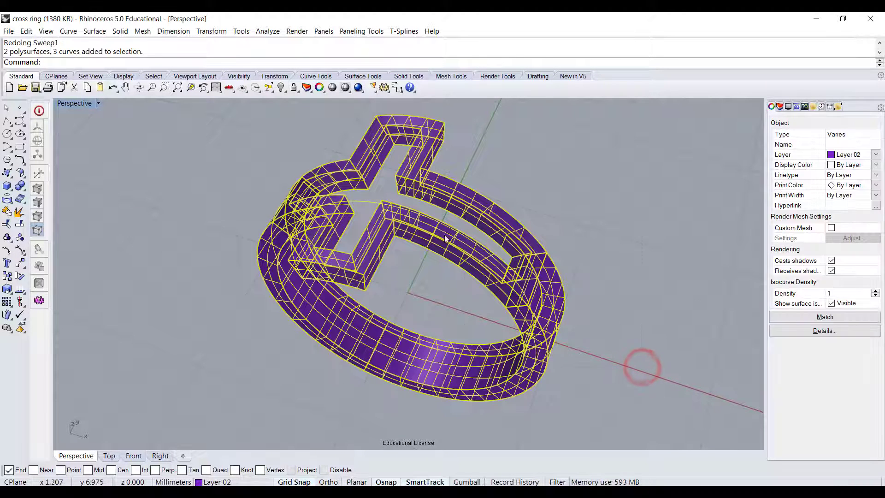
left_click(21, 185)
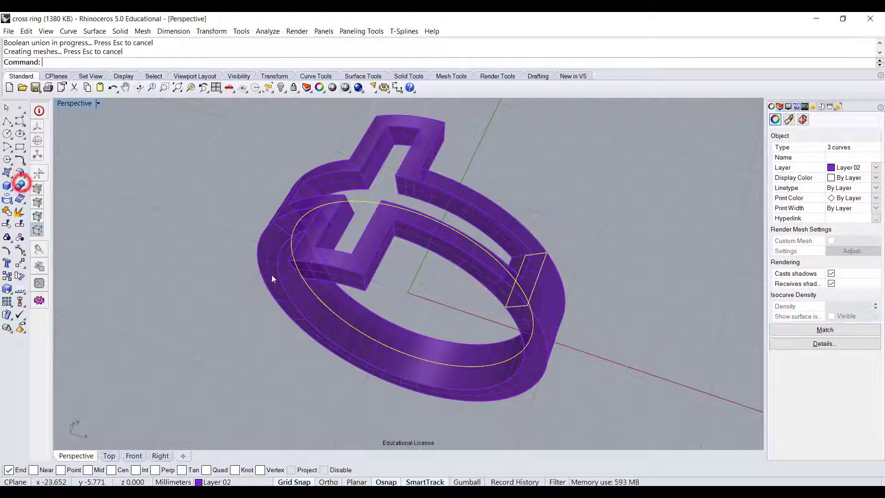
left_click(634, 325)
left_click(559, 299)
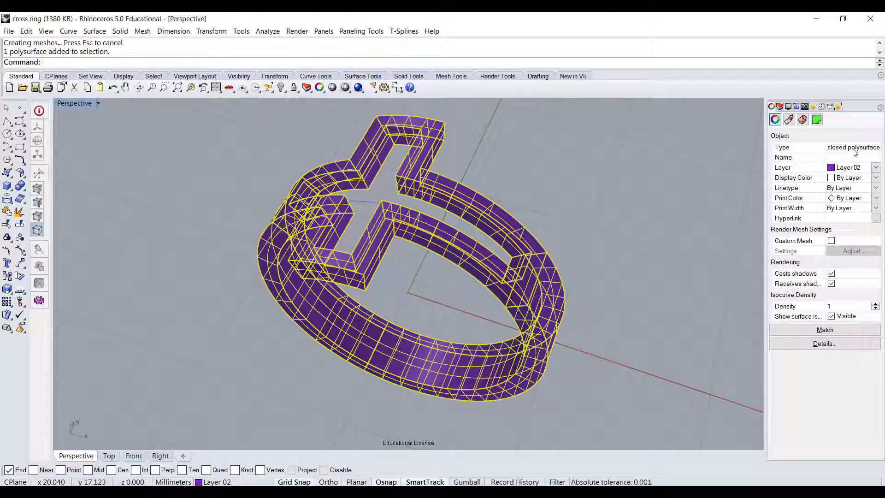
left_click(668, 192)
right_click_drag(668, 193, 574, 310)
scroll(625, 313, "down", 2)
Apply Fillet Edge with radius 0.2 to all window-selected ring edges
left_click(20, 188)
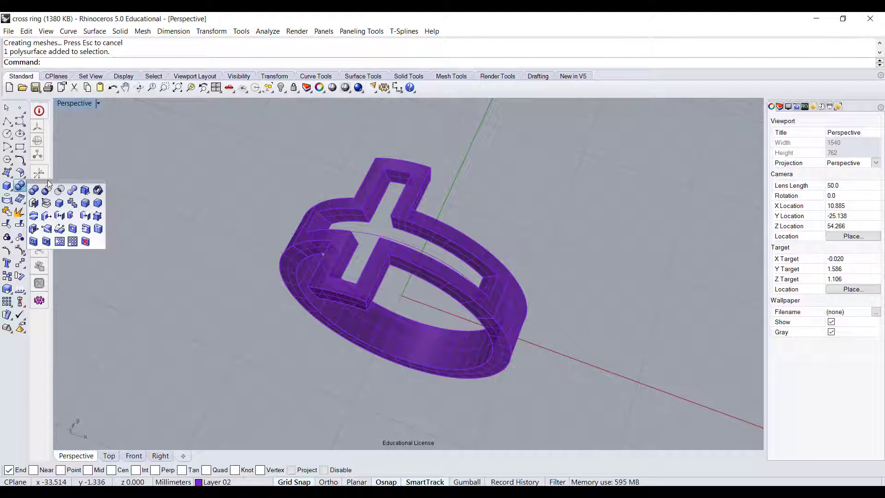
left_click(88, 204)
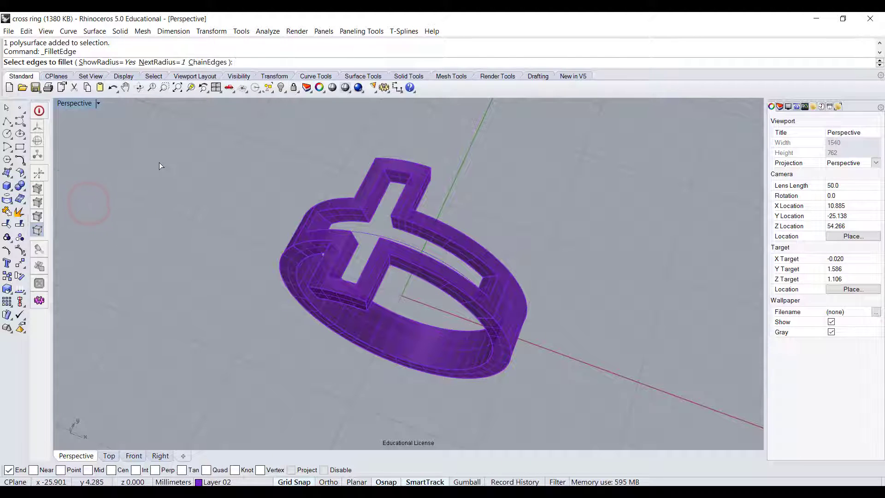
type("0.2")
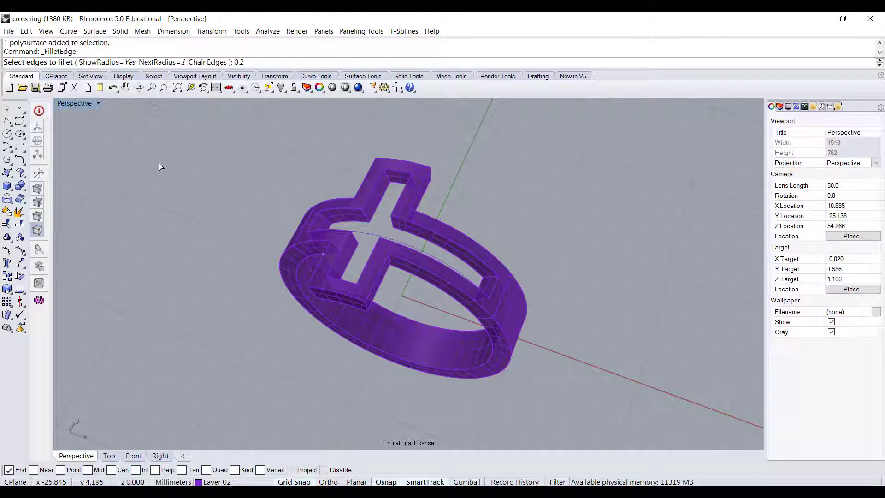
key("Return")
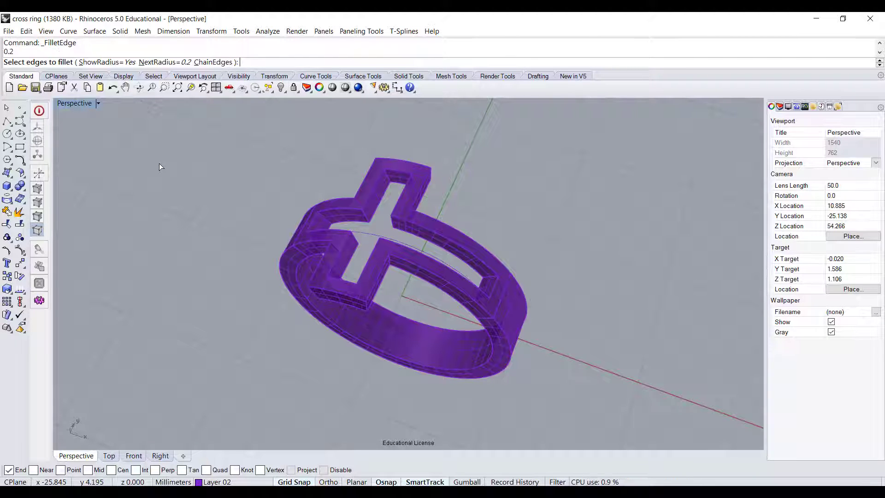
left_click_drag(203, 122, 601, 422)
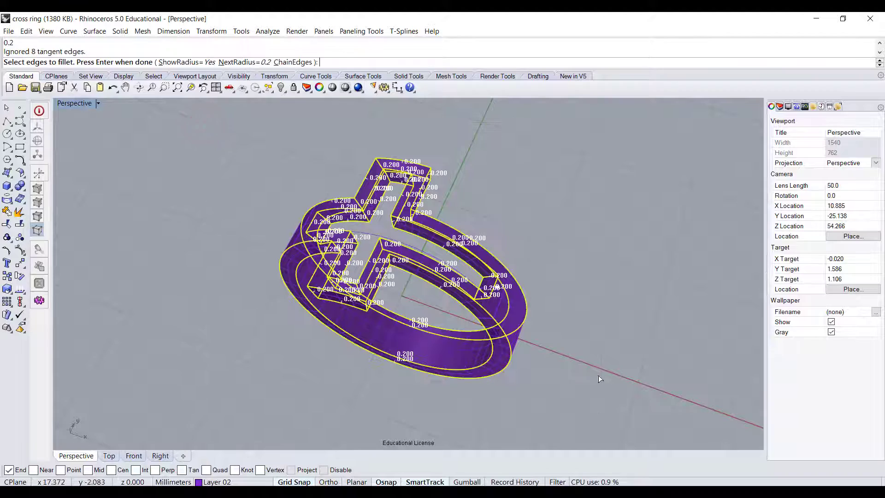
key("Return")
key("Return")
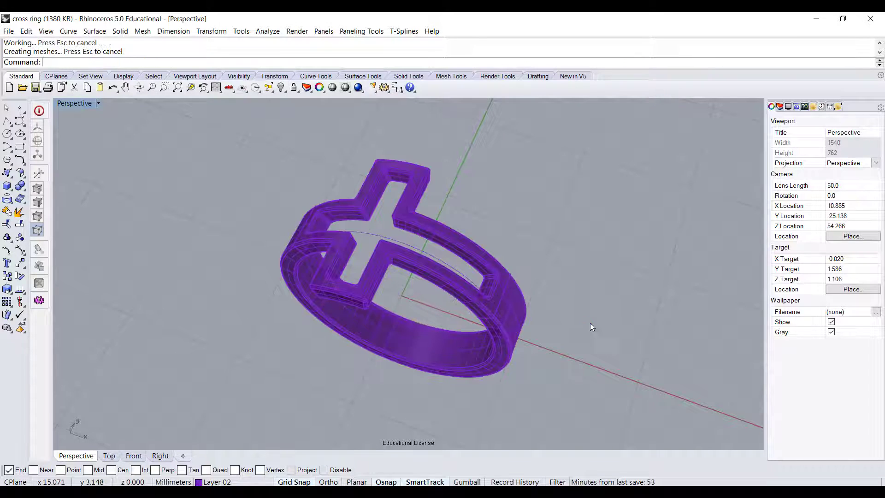
mouse_move(590, 322)
right_mouse_down()
mouse_move(563, 296)
mouse_move(593, 293)
mouse_move(576, 308)
right_mouse_up()
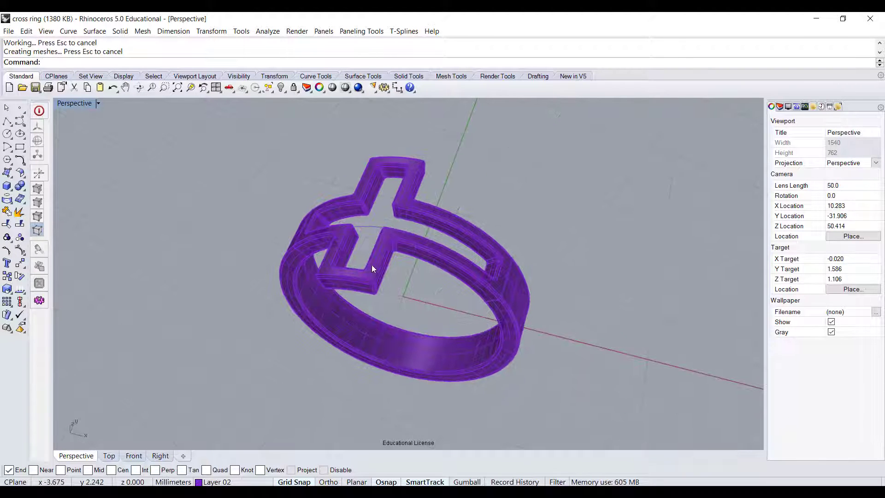
Switch the Perspective viewport to Rendered display and orbit to view the ring from the front
left_click(98, 104)
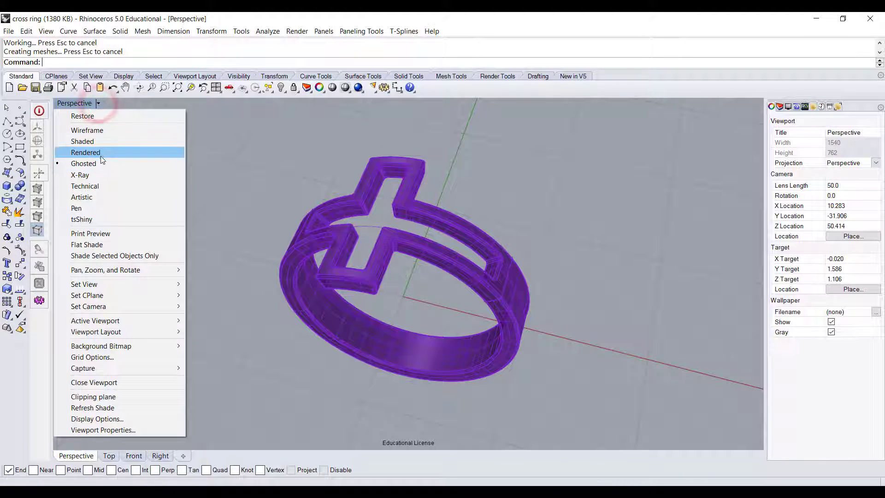
left_click(102, 155)
right_click_drag(360, 334, 673, 345)
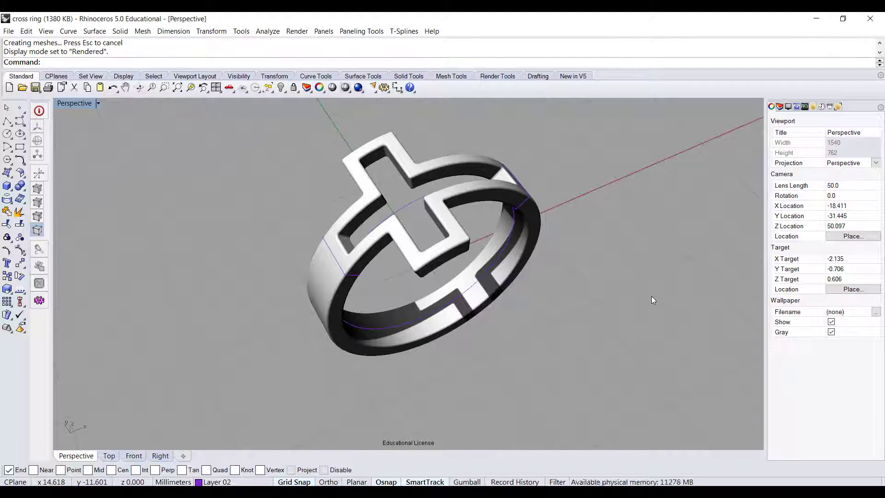
right_click_drag(651, 296, 607, 284)
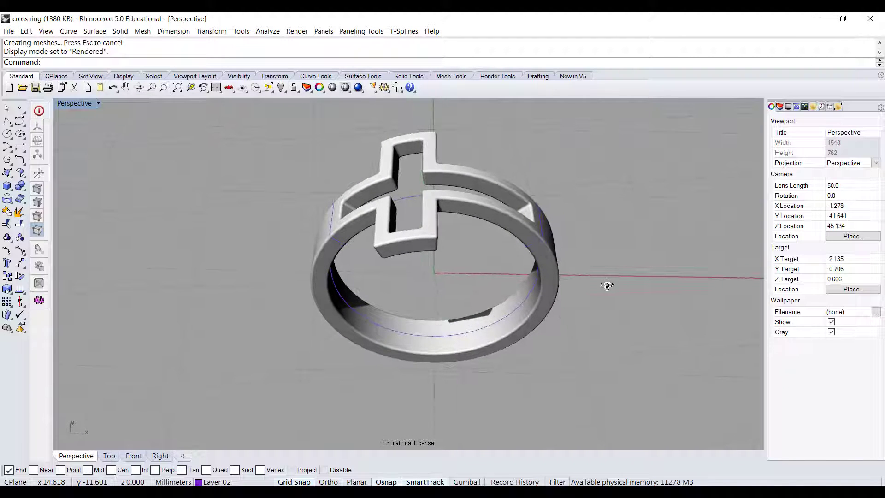